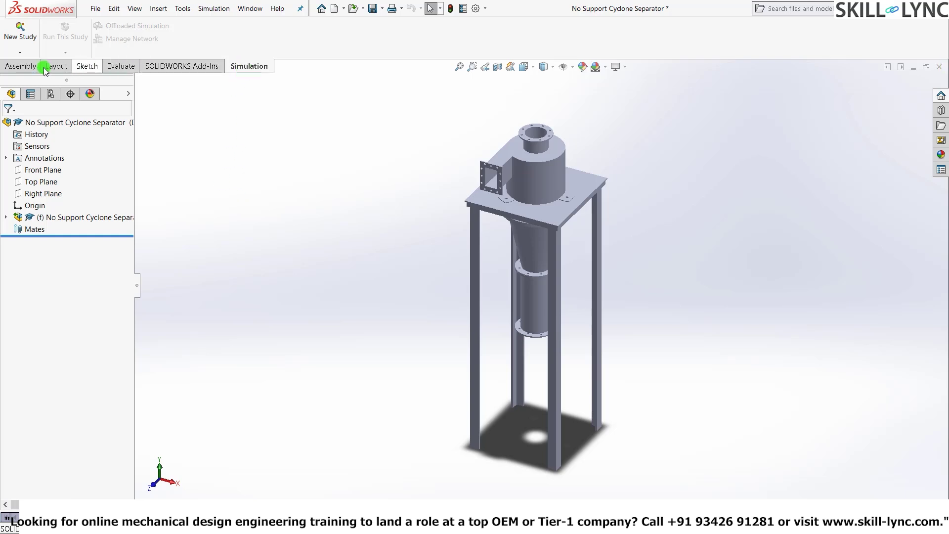
Enable the SOLIDWORKS Simulation add-in and bring up its Simulation commands.
click(206, 65)
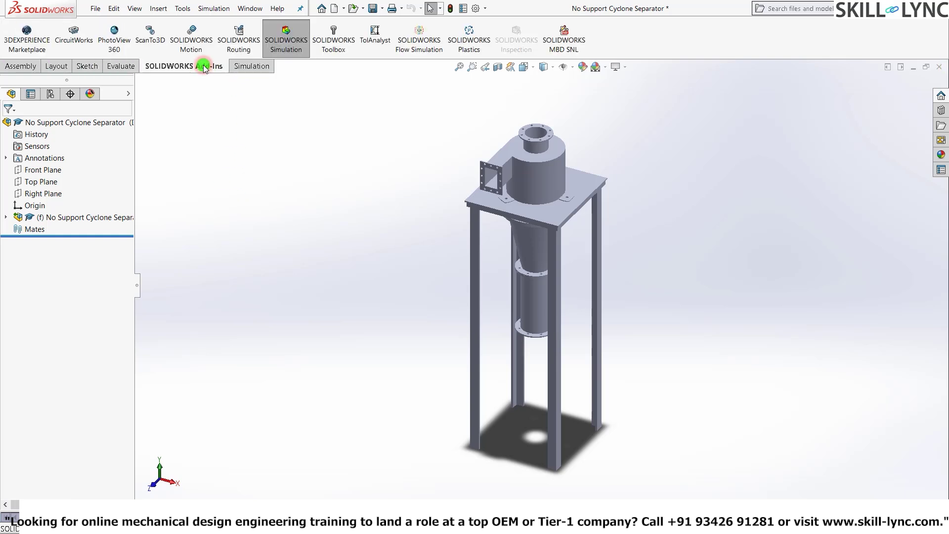
click(292, 40)
click(251, 66)
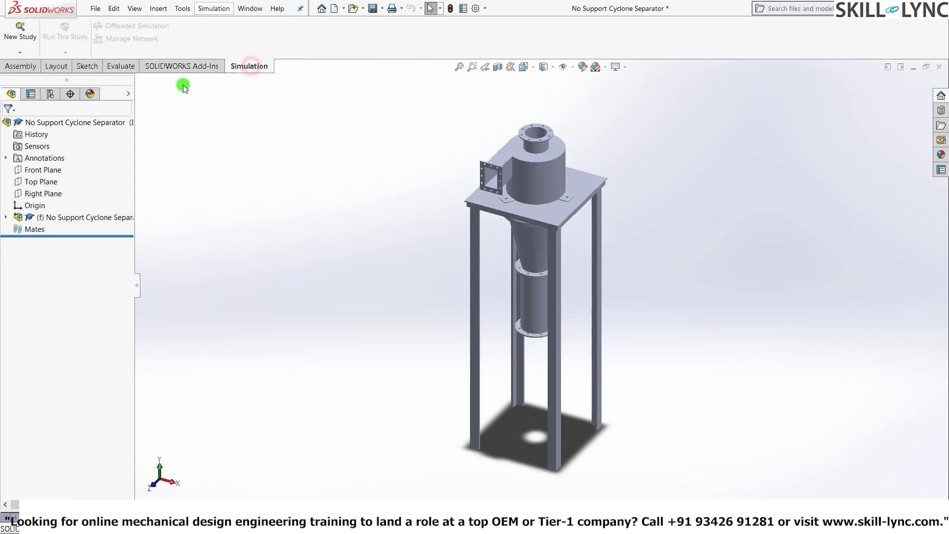
Create a new Buckling study from Advanced Simulation, keeping the default name Buckling 1.
click(20, 39)
click(13, 382)
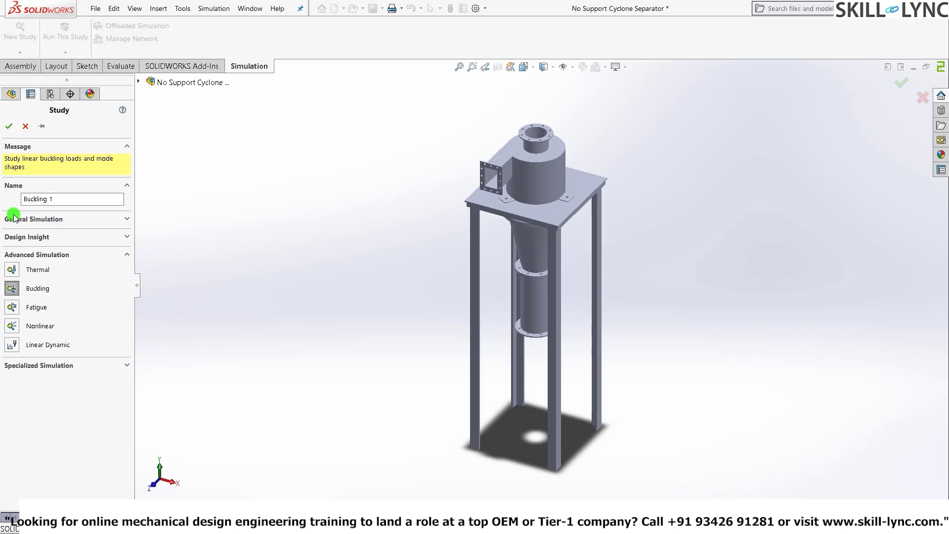
click(7, 126)
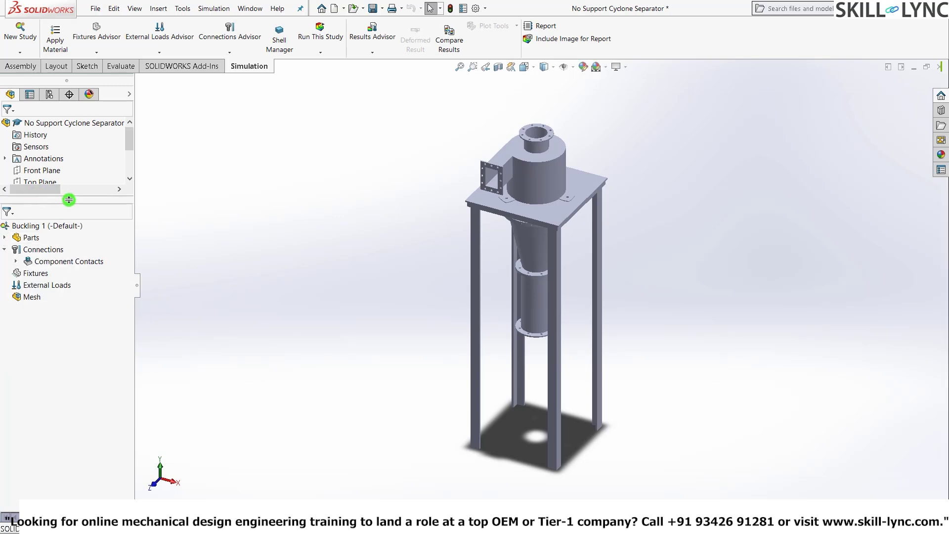
drag(69, 199, 98, 295)
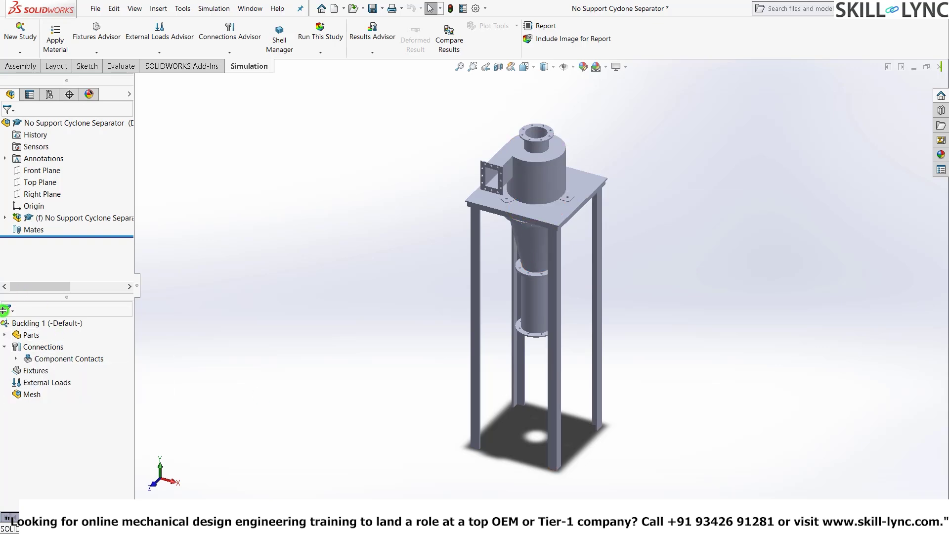
Exclude the middle cylinder, cone and cyclone top parts from the buckling analysis.
click(4, 334)
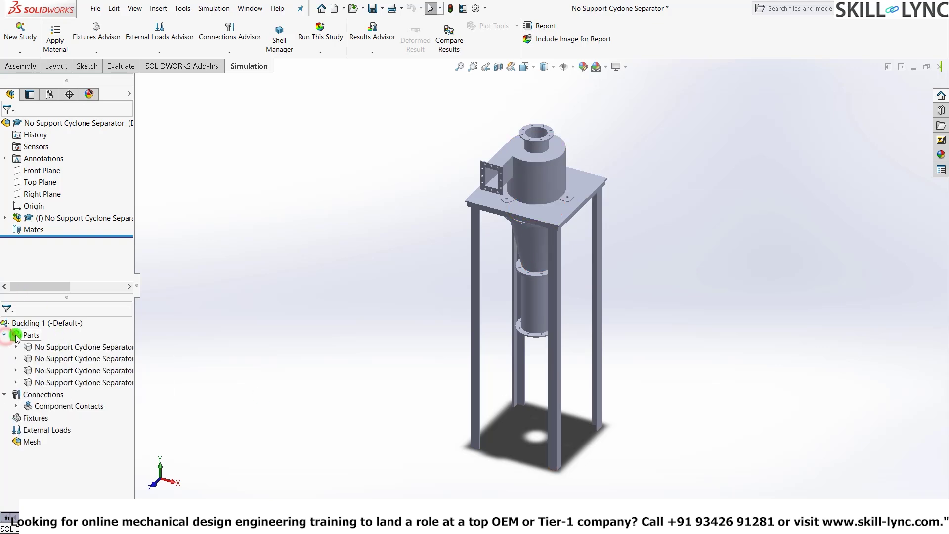
click(78, 358)
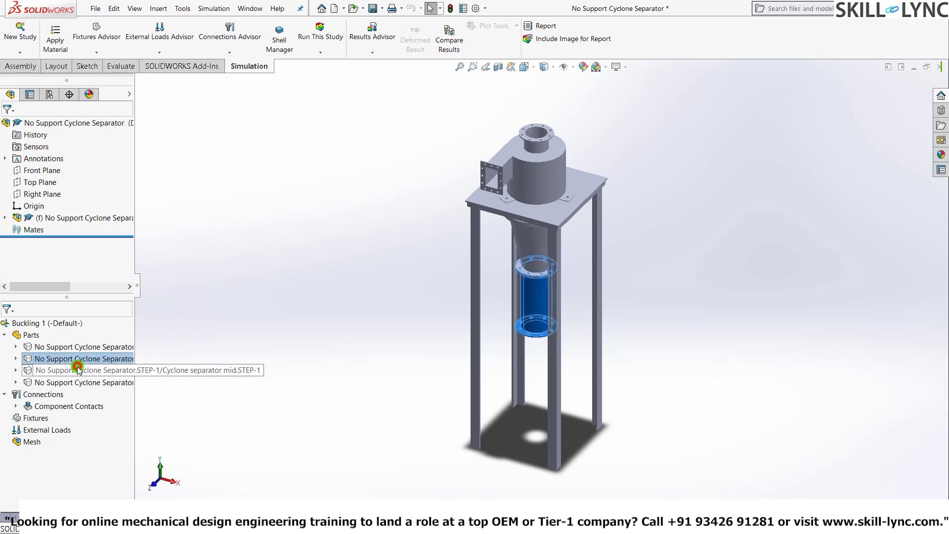
ctrl+click(78, 370)
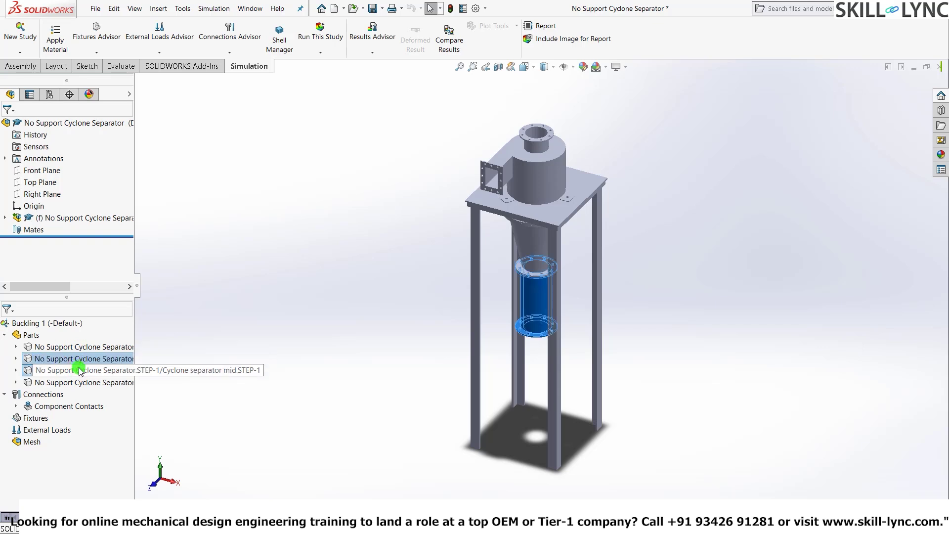
ctrl+click(106, 382)
right_click(107, 382)
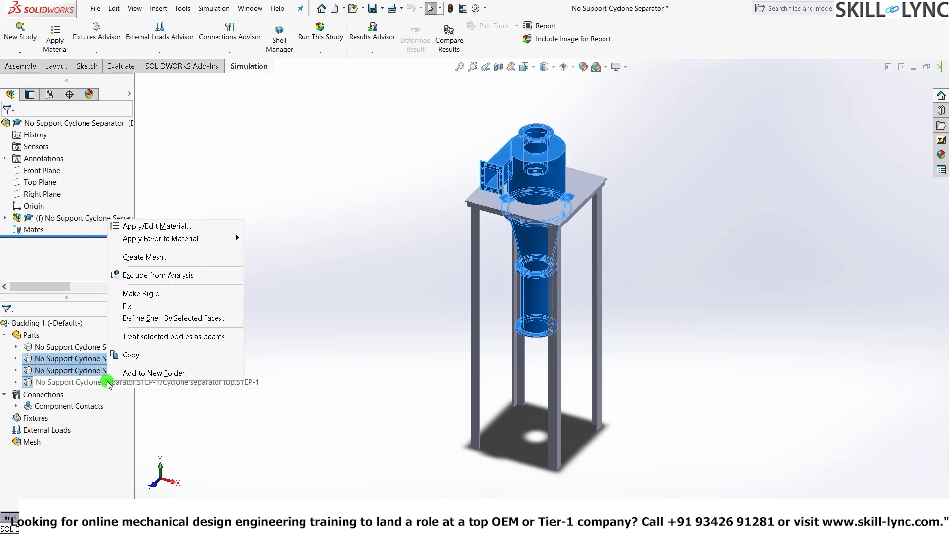
click(131, 275)
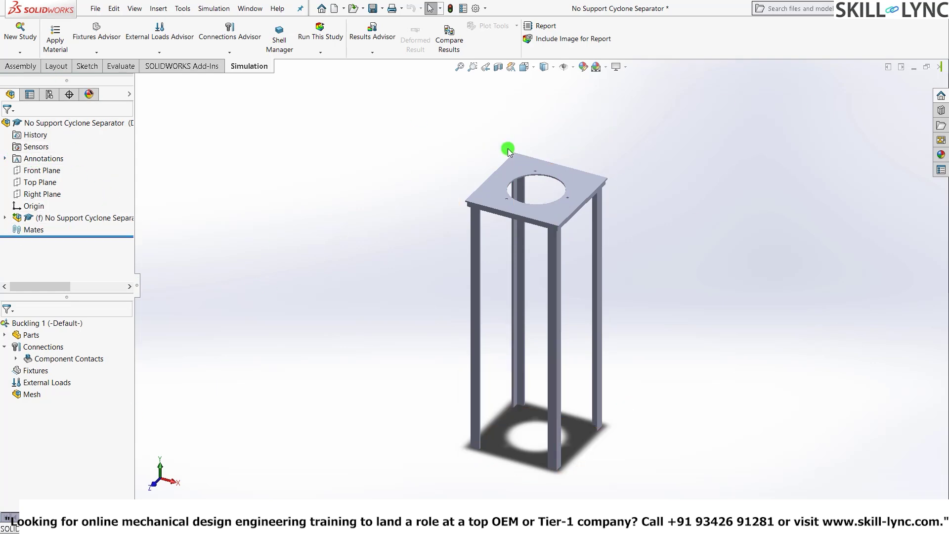
Apply Alloy Steel as the material of the Cyclone Stand part.
click(4, 334)
click(36, 348)
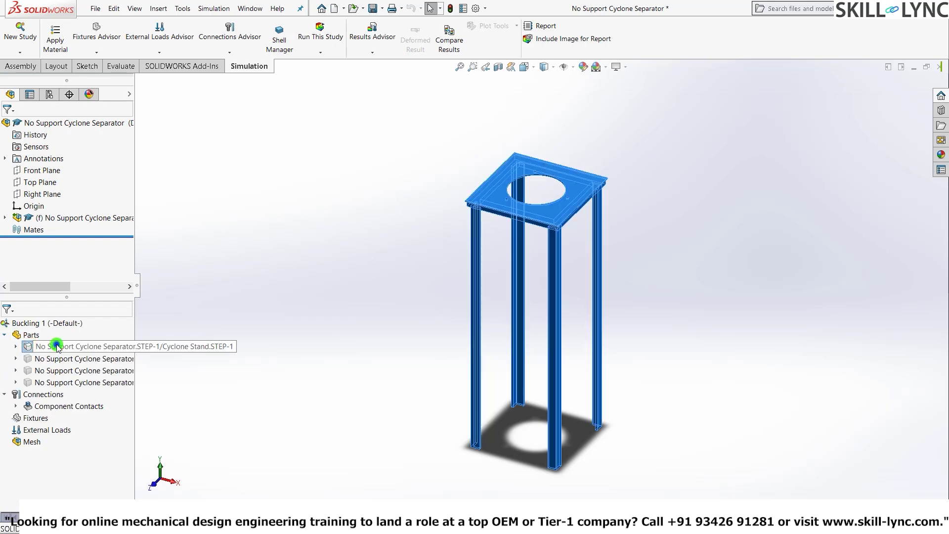
right_click(57, 346)
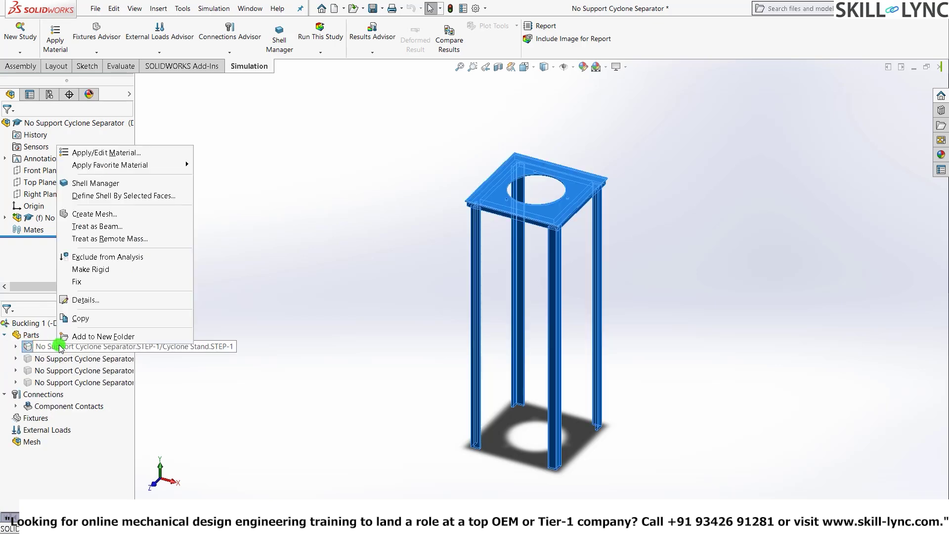
click(126, 152)
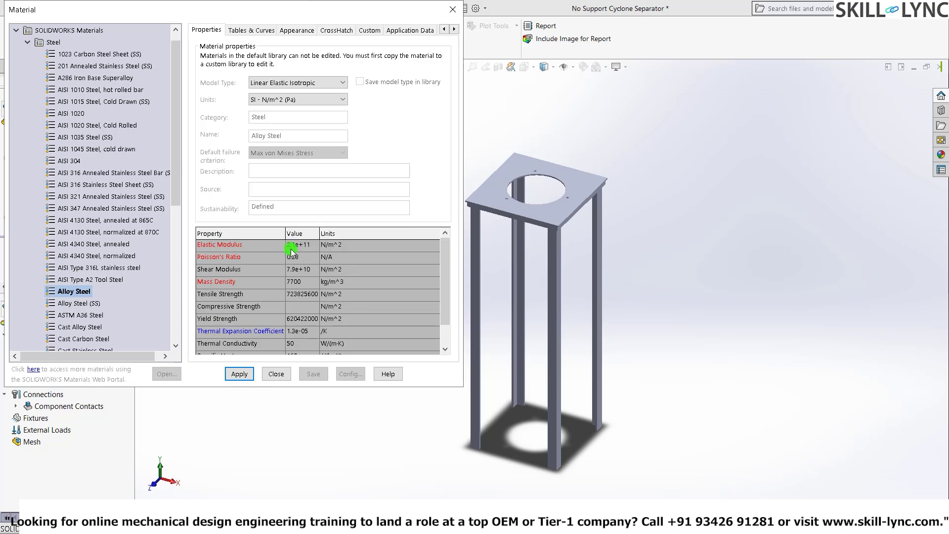
click(239, 374)
click(276, 374)
click(384, 159)
click(739, 331)
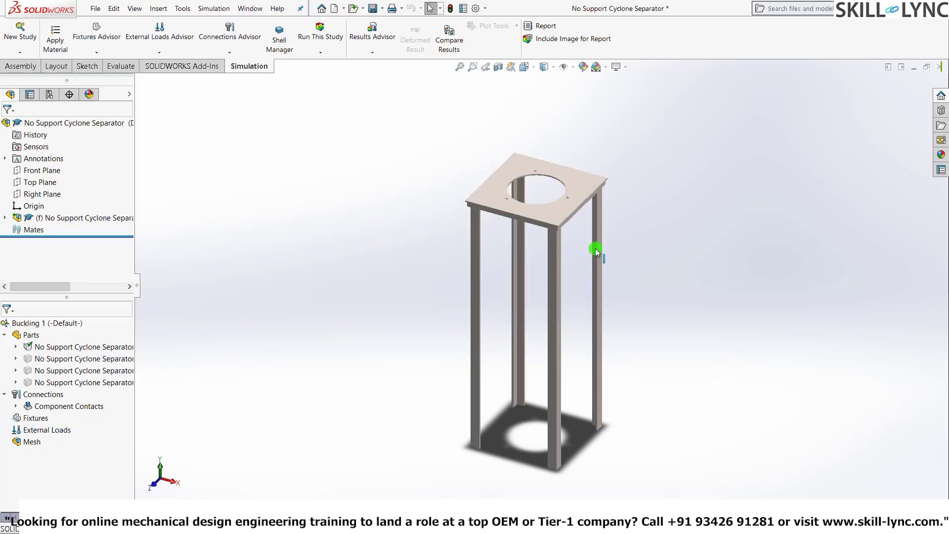
Start a Fixed Geometry fixture on the first leg's L-shaped bottom end face.
right_click(25, 419)
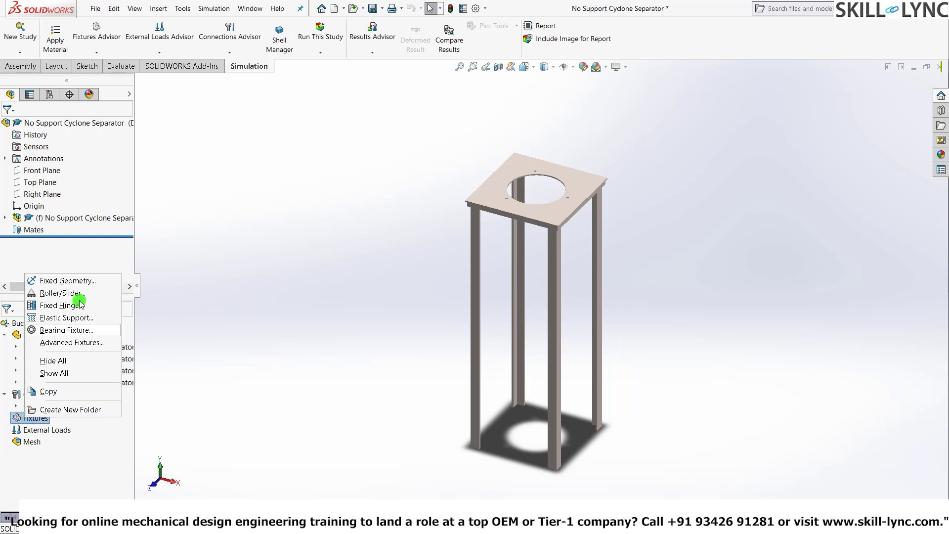
click(86, 283)
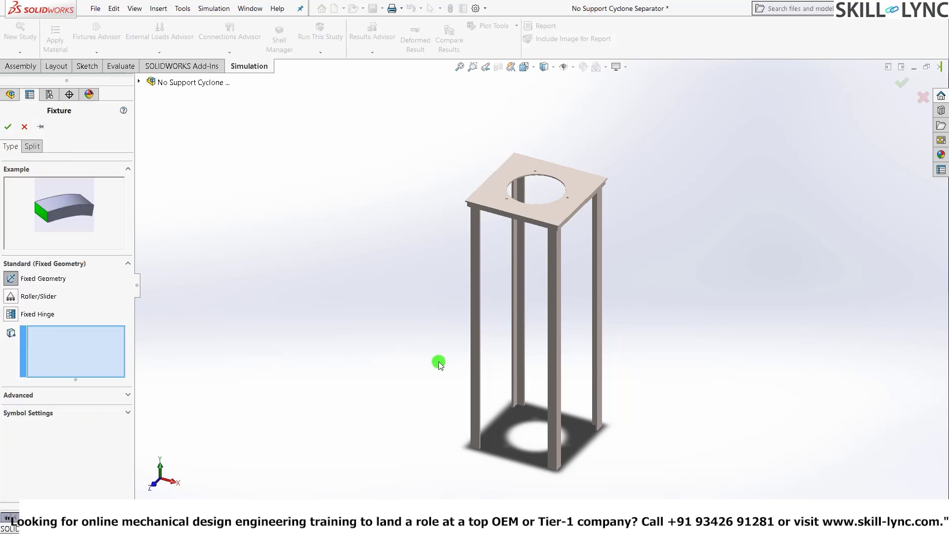
middle_drag(418, 443, 451, 209)
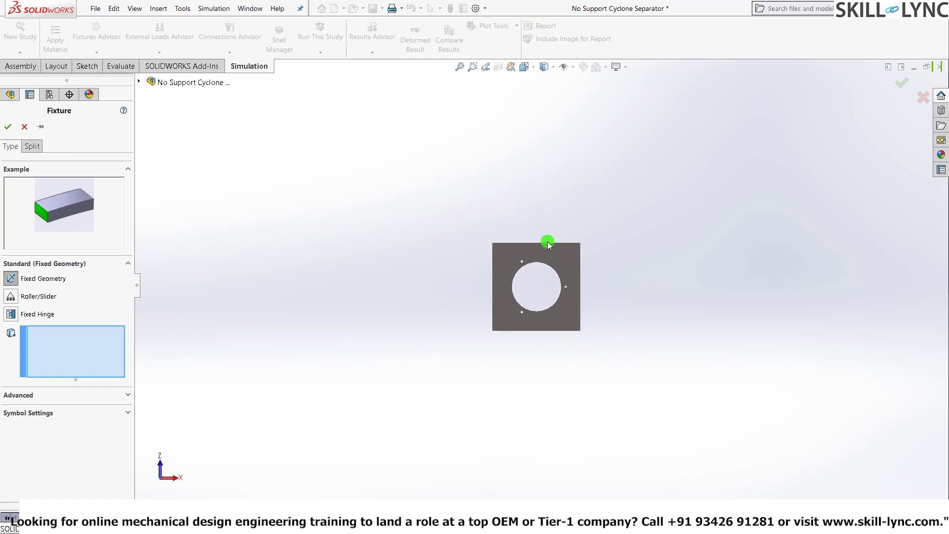
scroll(445, 262, down, 5)
click(441, 288)
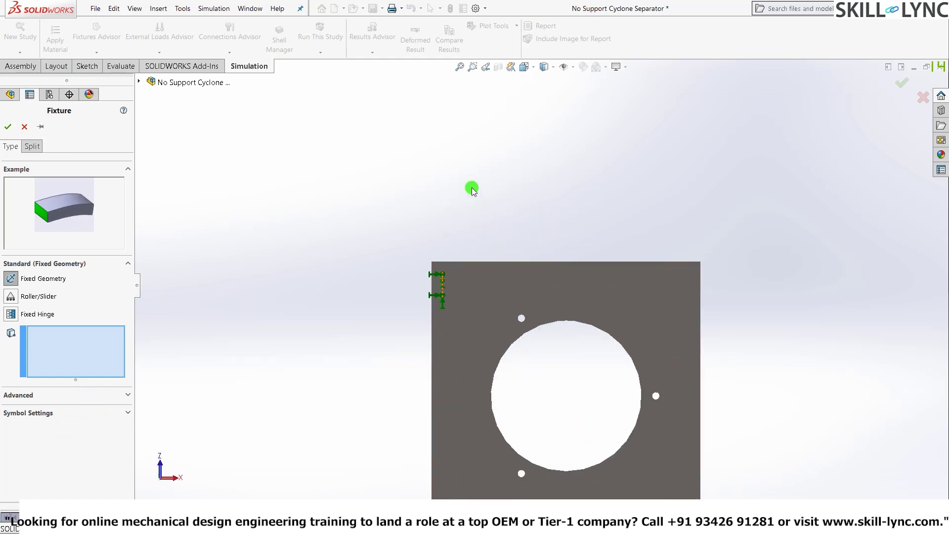
middle_drag(470, 189, 558, 302)
scroll(545, 298, down, 10)
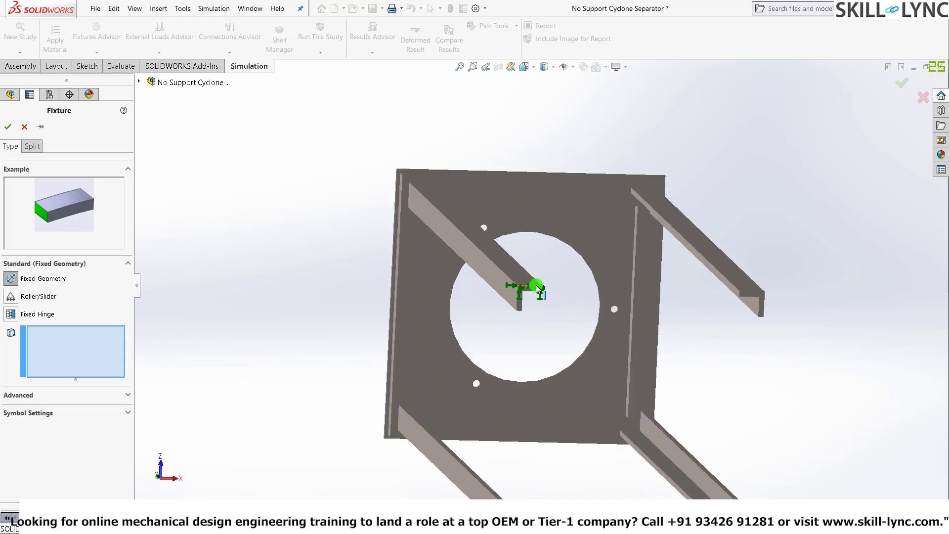
click(535, 310)
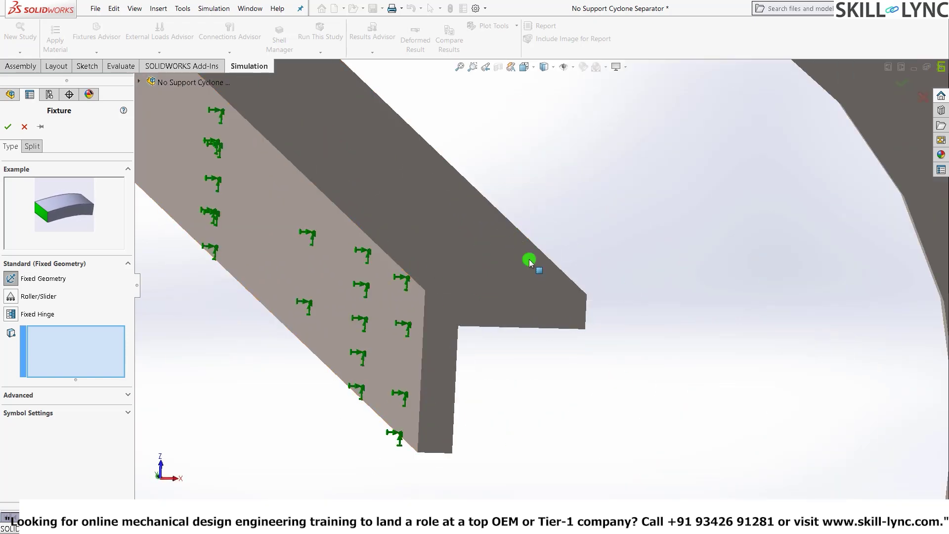
middle_drag(526, 285, 523, 305)
click(523, 307)
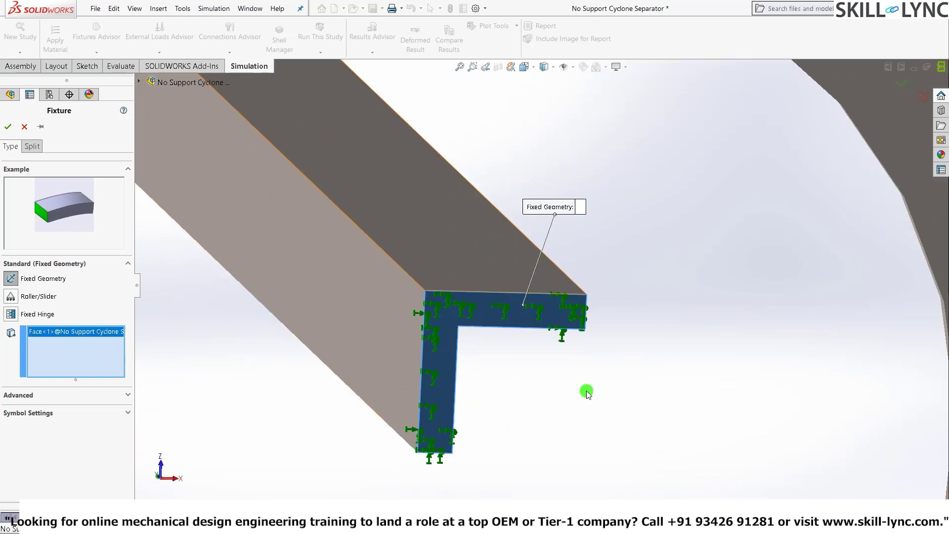
Add the other three leg end faces to the fixture, confirm it, and return to isometric view.
key(f)
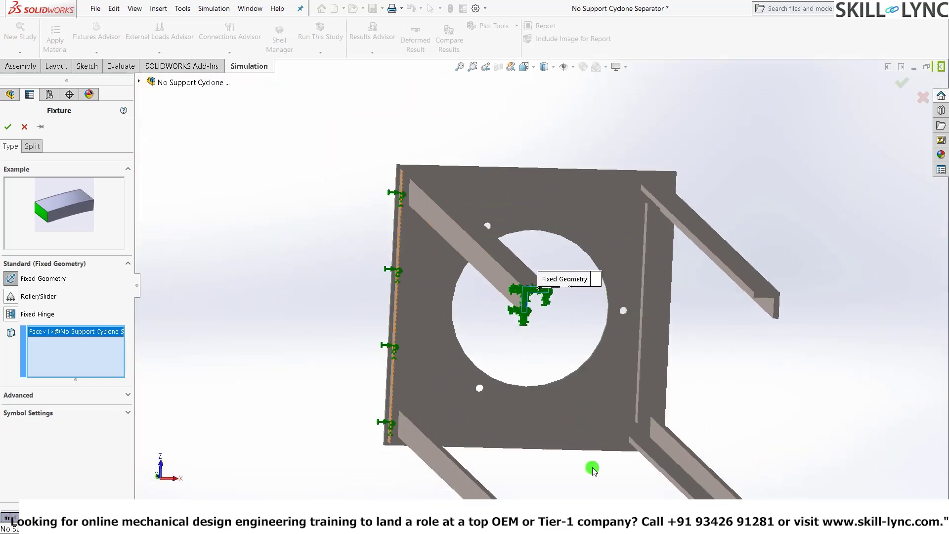
scroll(593, 470, down, 8)
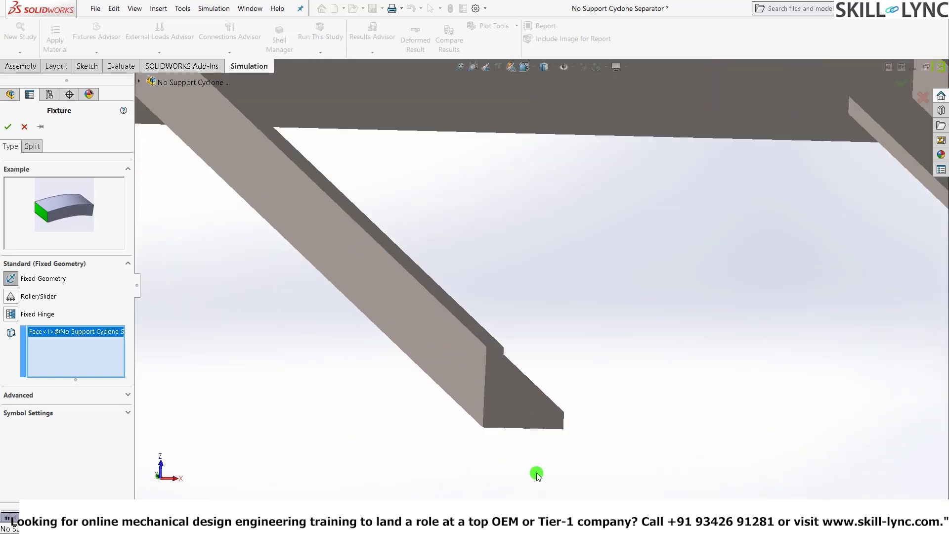
middle_drag(536, 473, 501, 349)
click(465, 315)
click(501, 348)
scroll(509, 410, up, 5)
middle_drag(512, 415, 542, 59)
scroll(543, 123, down, 5)
scroll(542, 123, down, 3)
click(544, 447)
scroll(743, 312, up, 5)
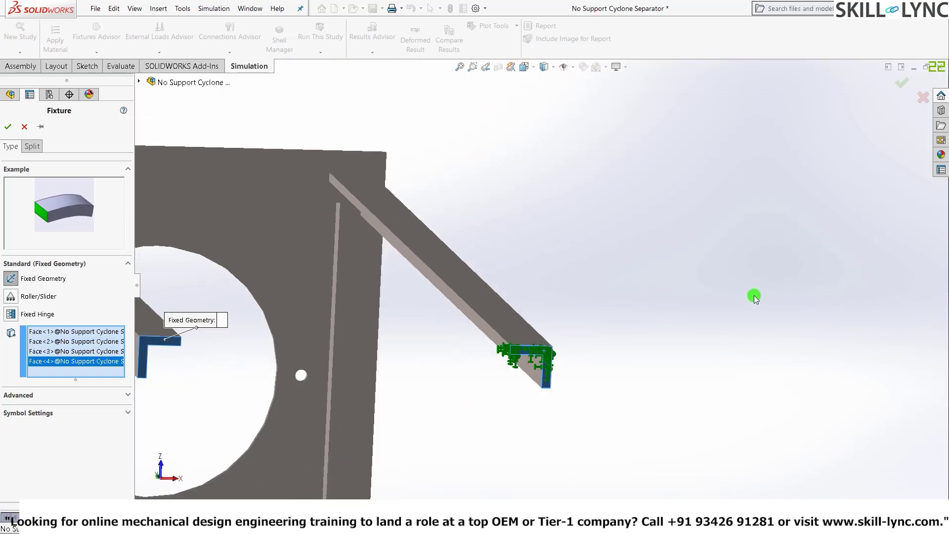
scroll(572, 296, up, 5)
scroll(524, 426, down, 3)
scroll(682, 241, up, 3)
key(z)
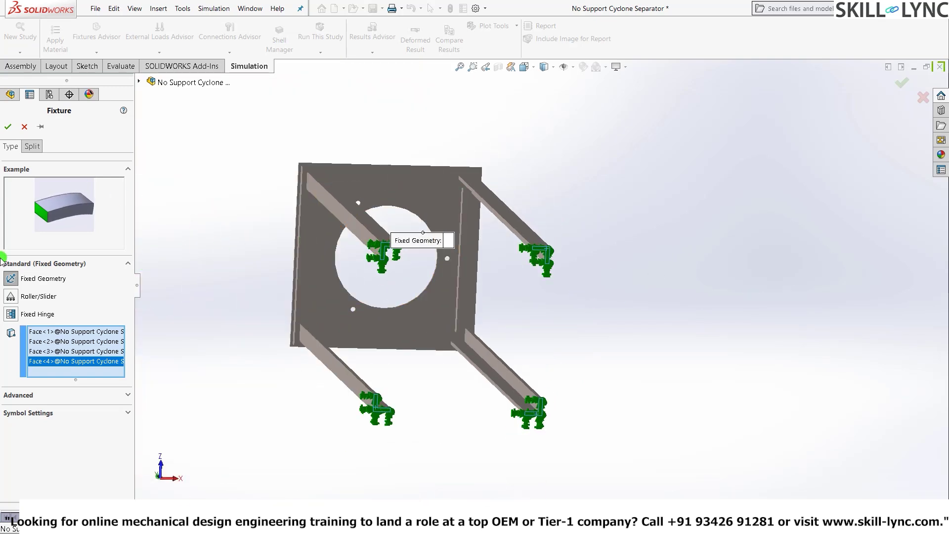
click(6, 127)
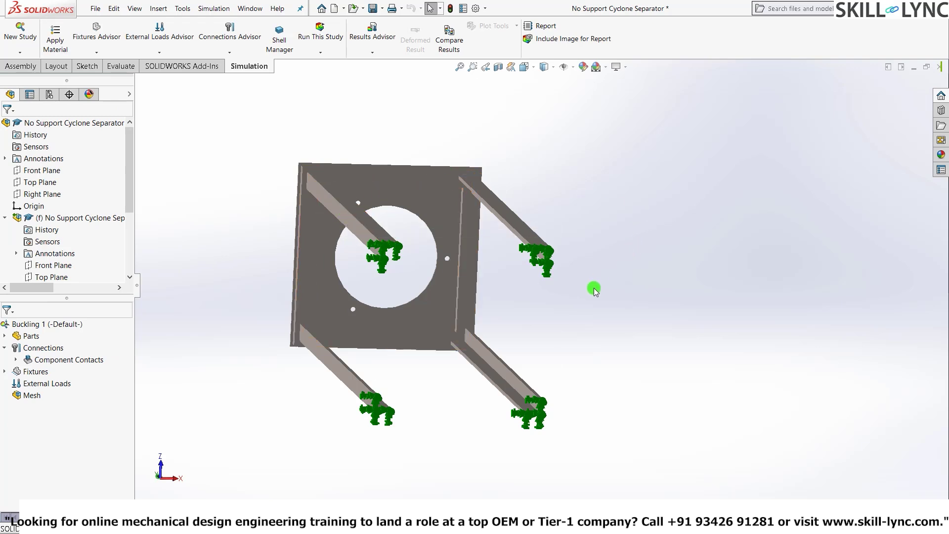
key(ctrl+7)
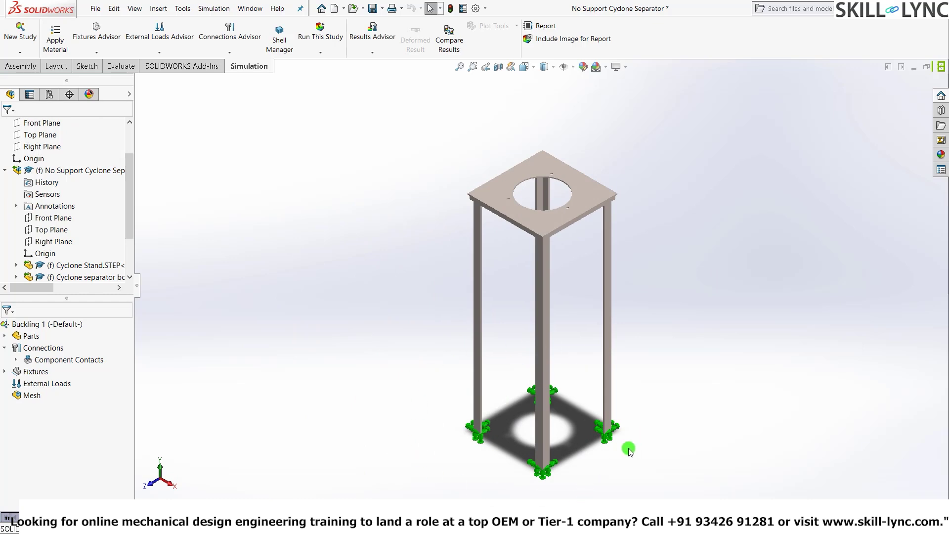
Apply a 200000 N normal force to the stand's top plate face.
middle_drag(628, 449, 648, 442)
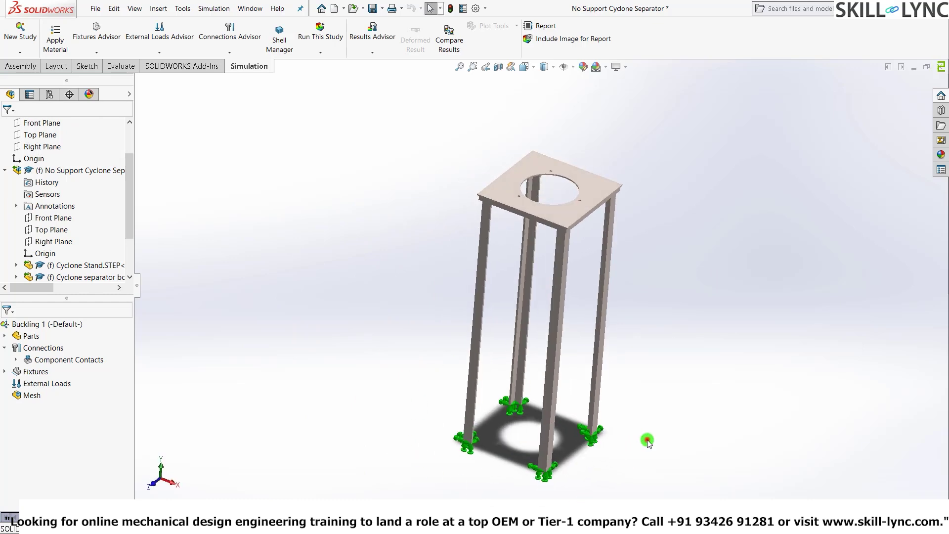
right_click(46, 384)
click(102, 160)
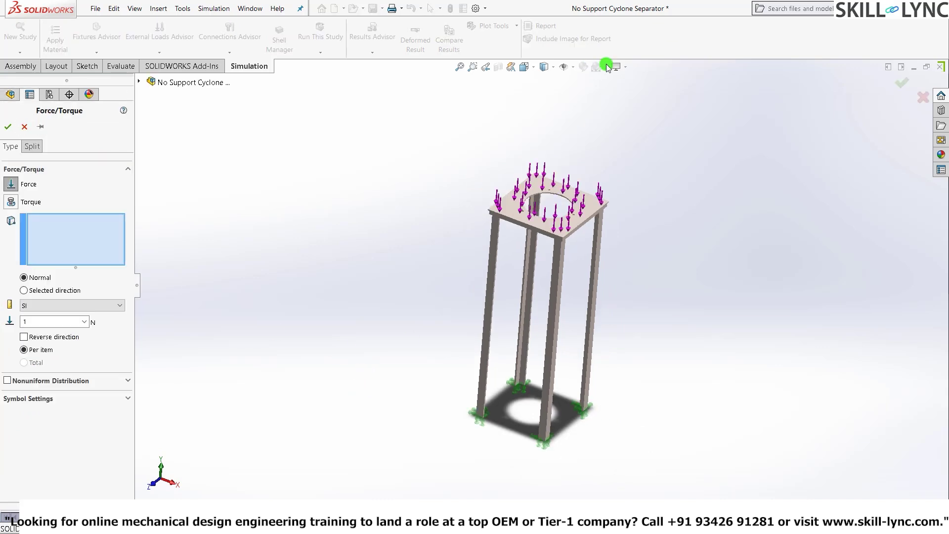
scroll(593, 140, down, 3)
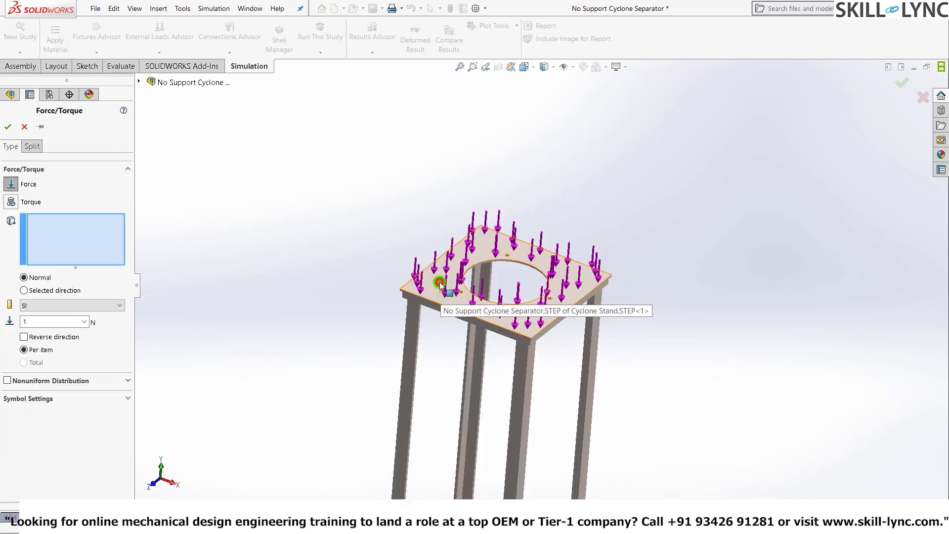
click(440, 285)
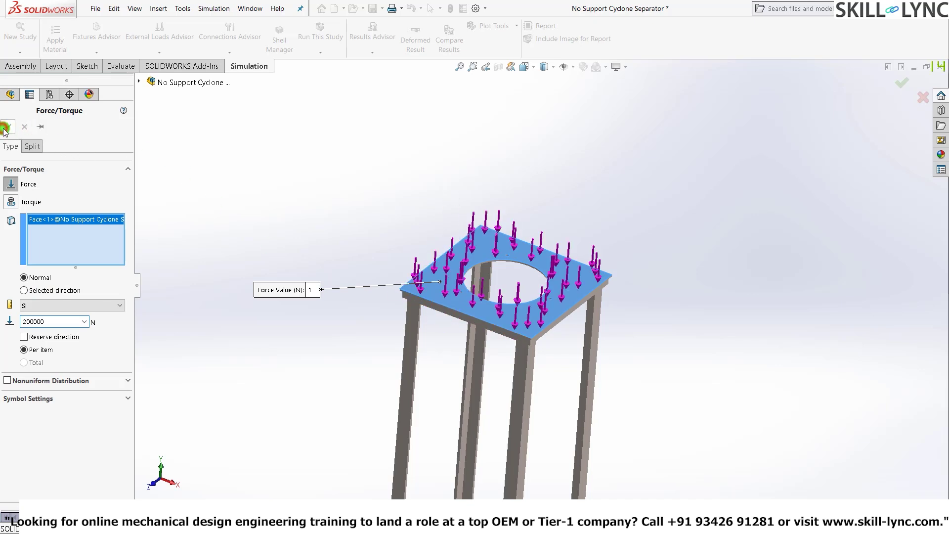
key(f)
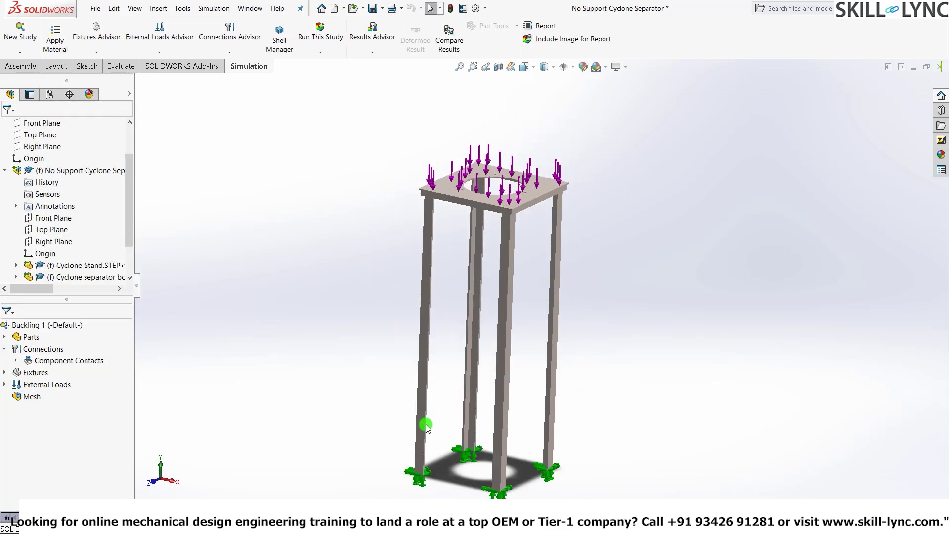
middle_drag(425, 423, 430, 394)
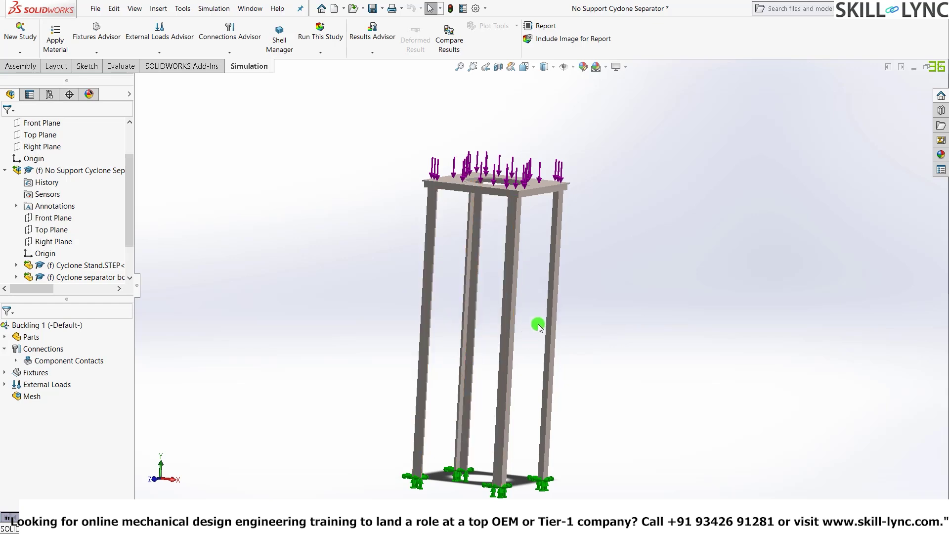
middle_drag(603, 244, 579, 241)
scroll(578, 241, down, 3)
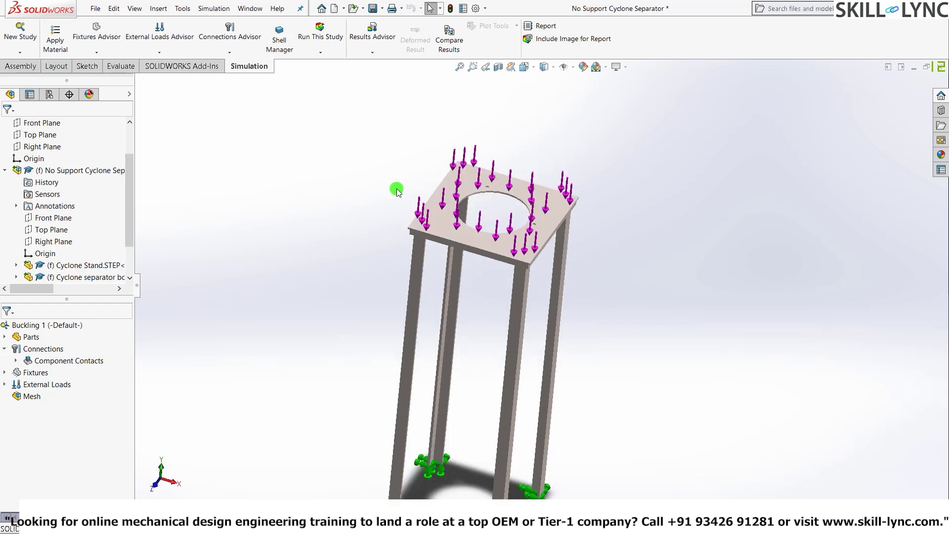
middle_drag(580, 314, 548, 247)
Begin a mesh control with the inner pipe faces and left pillar faces, dropping a stray edge.
click(35, 399)
right_click(36, 399)
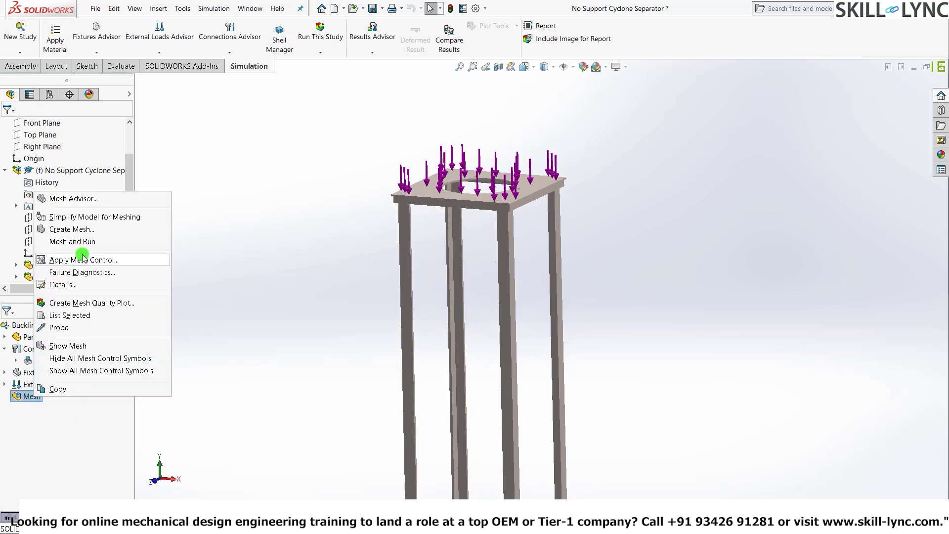
key(Escape)
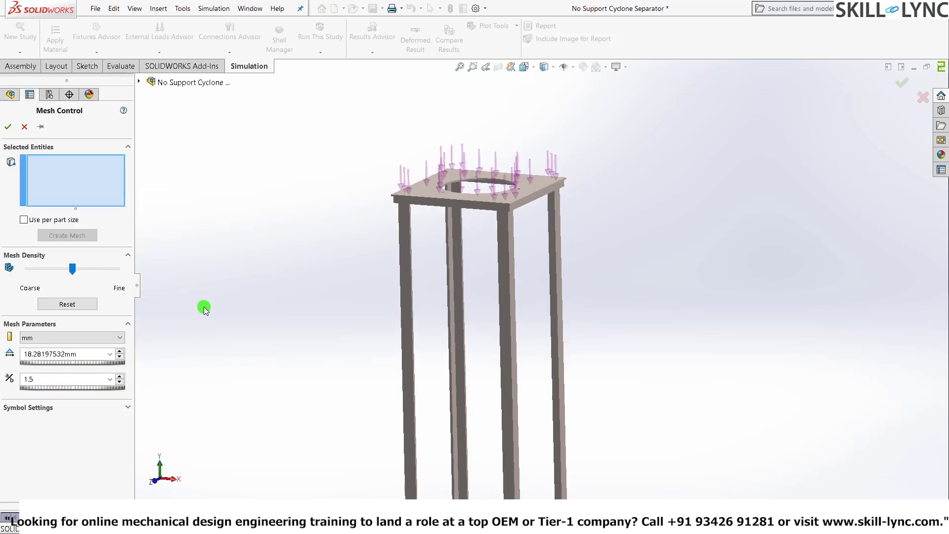
scroll(477, 271, down, 3)
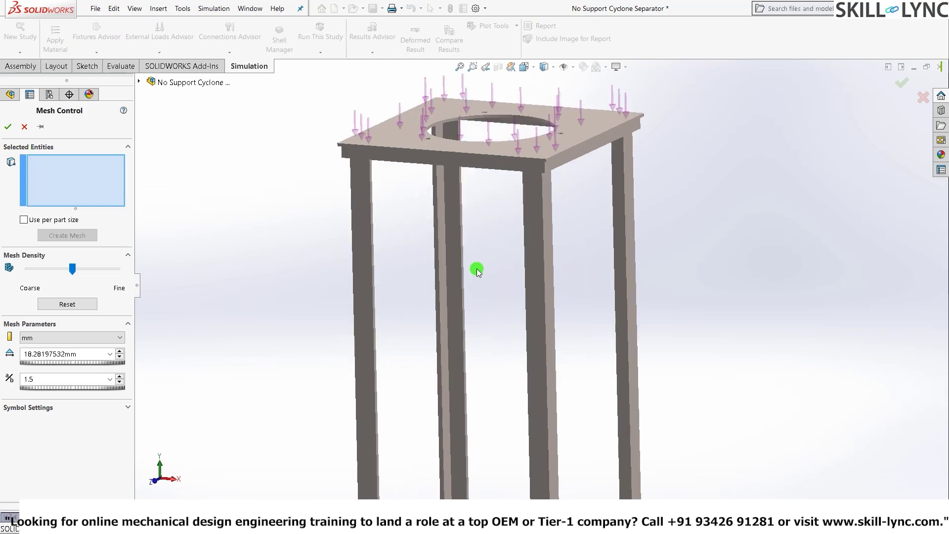
click(453, 320)
click(439, 316)
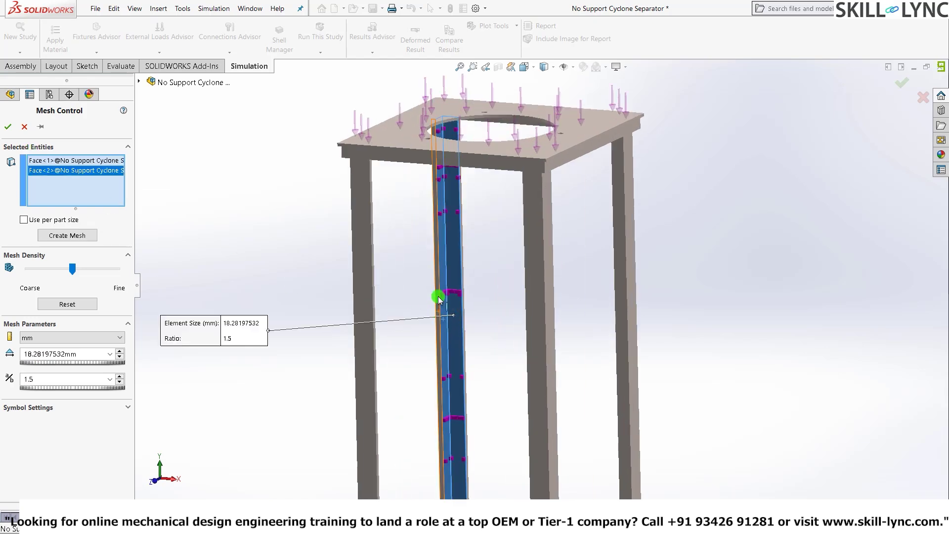
scroll(439, 299, down, 4)
click(503, 302)
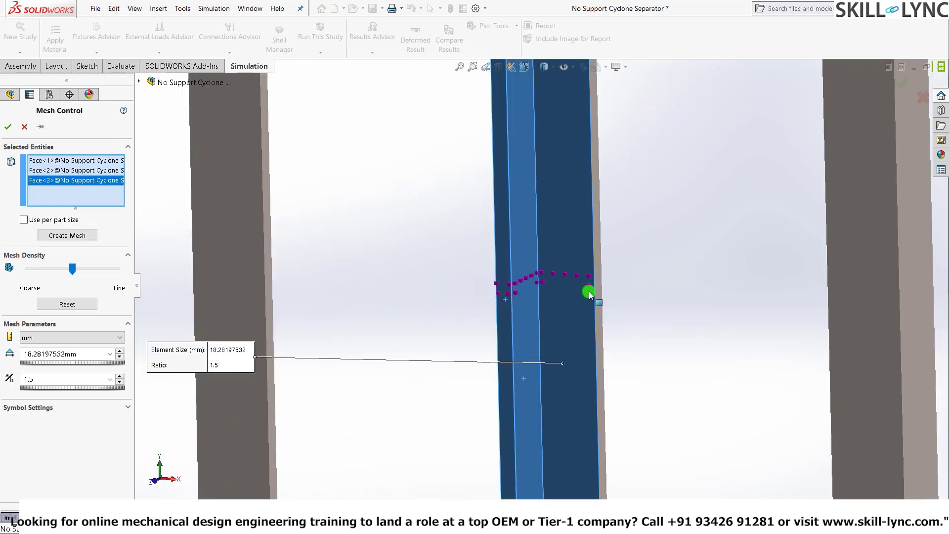
click(597, 292)
scroll(544, 291, up, 2)
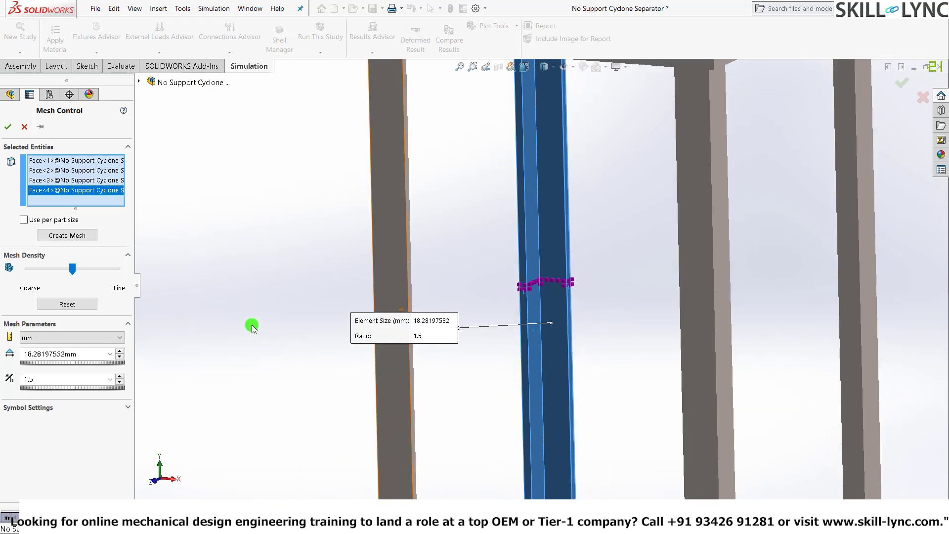
click(397, 243)
click(409, 242)
scroll(410, 245, down, 2)
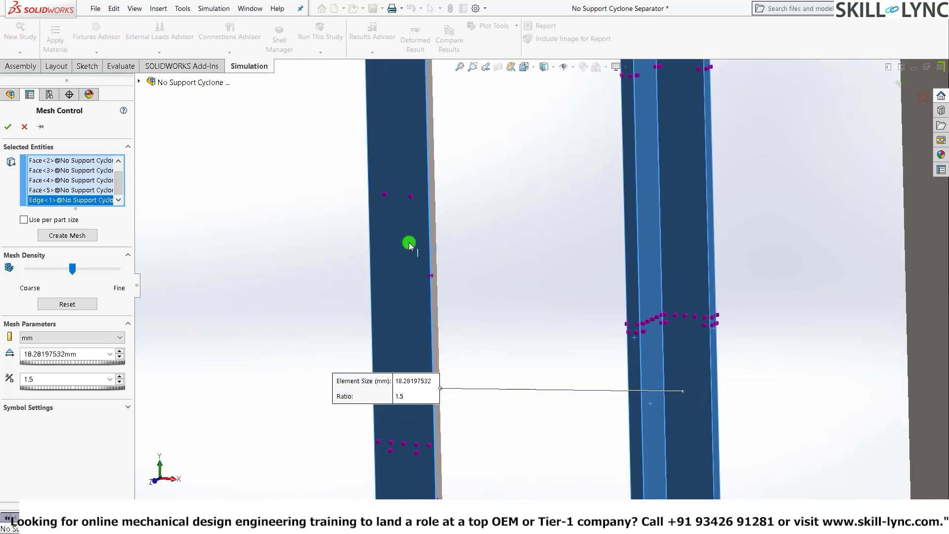
scroll(410, 245, down, 2)
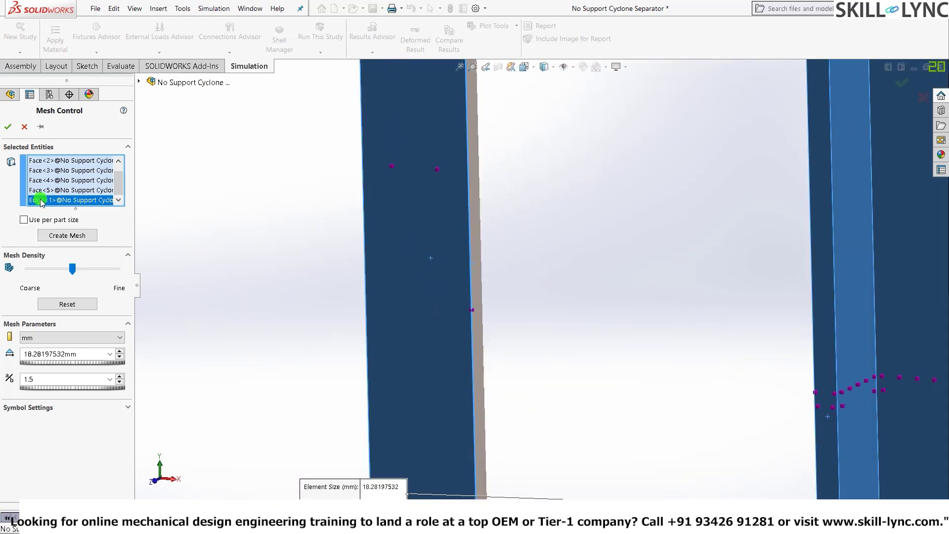
key(Delete)
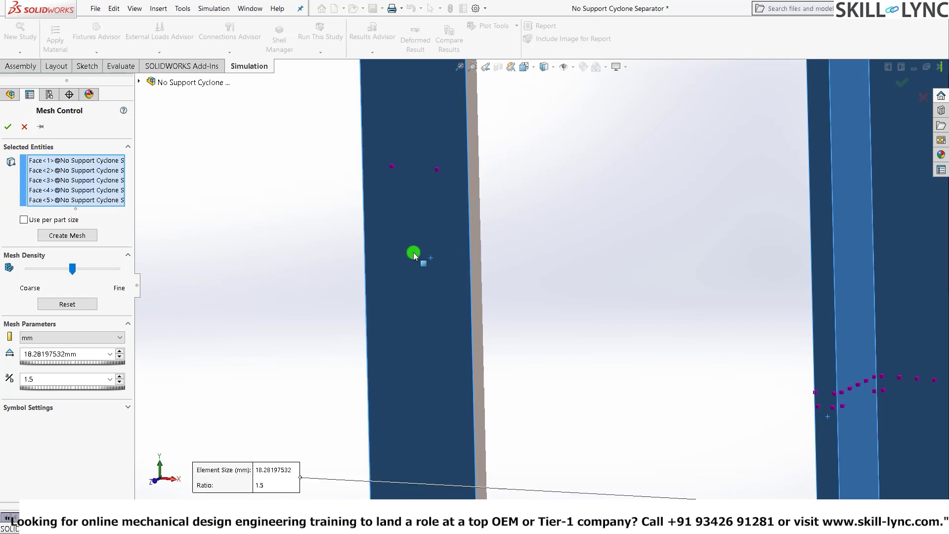
Add further grey pillar faces and the right pillar's face to the mesh control.
click(477, 249)
middle_drag(218, 296, 623, 280)
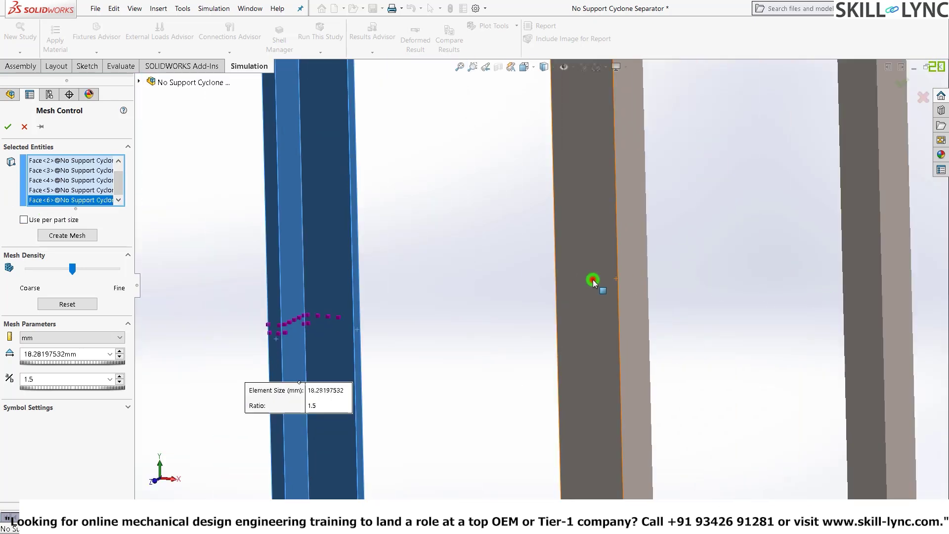
click(595, 279)
click(629, 295)
scroll(522, 300, up, 2)
middle_drag(522, 299, 548, 282)
click(546, 284)
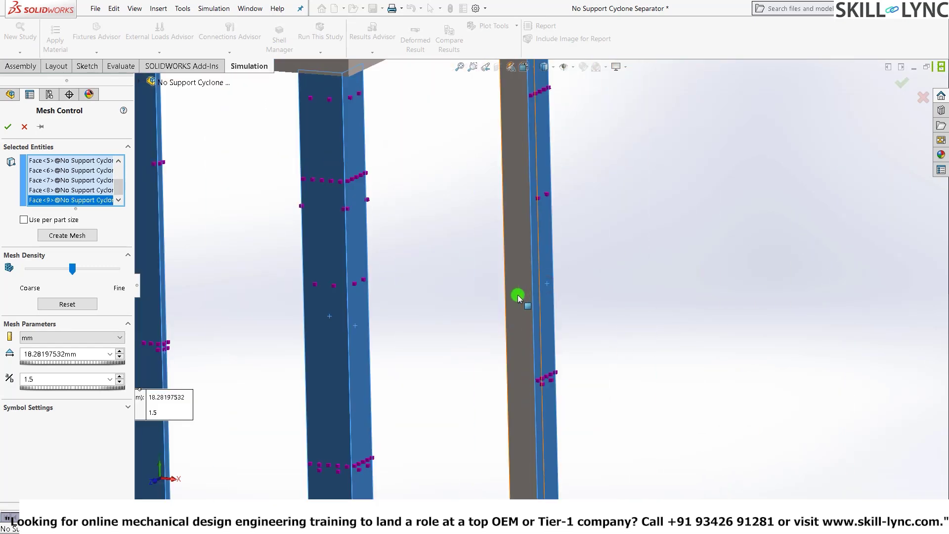
click(520, 295)
middle_drag(439, 343, 379, 321)
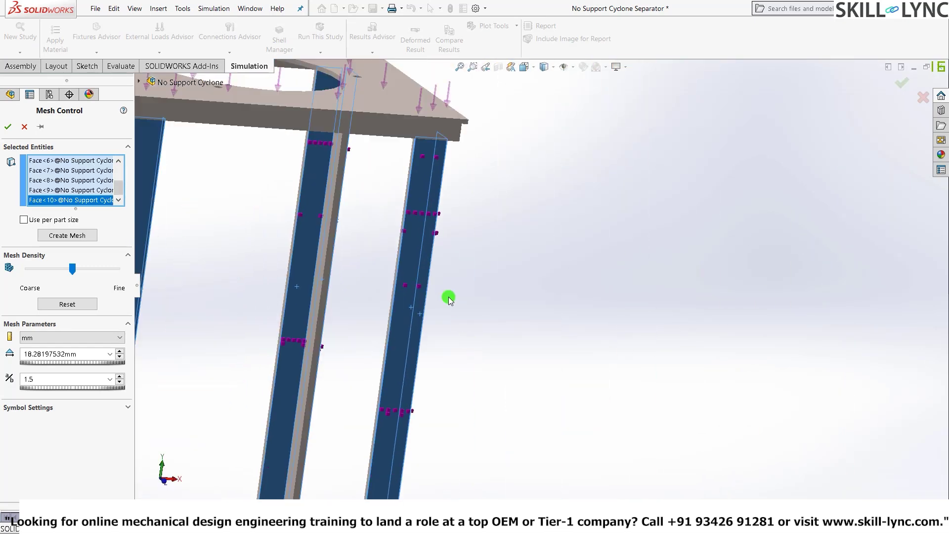
scroll(450, 300, up, 3)
middle_drag(323, 392, 118, 325)
scroll(636, 398, down, 5)
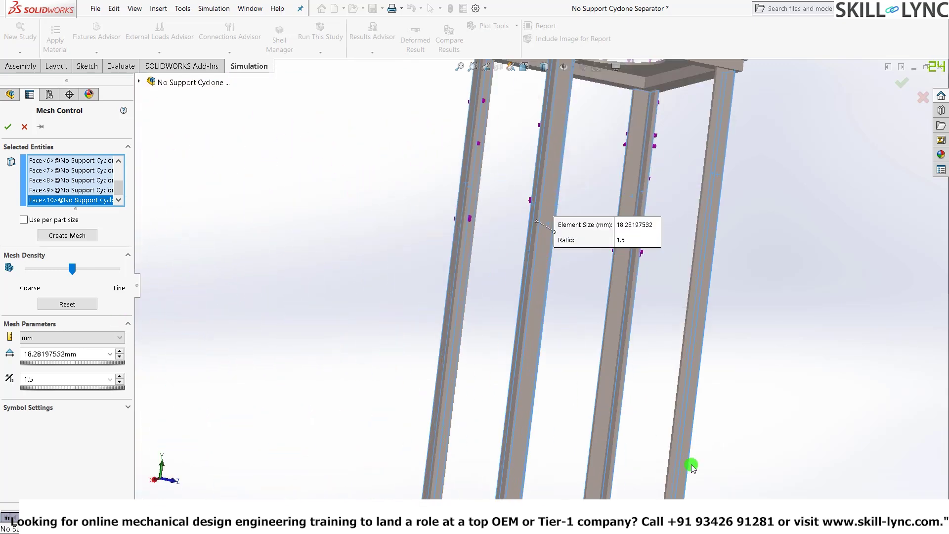
click(534, 336)
scroll(534, 333, down, 5)
scroll(497, 336, down, 2)
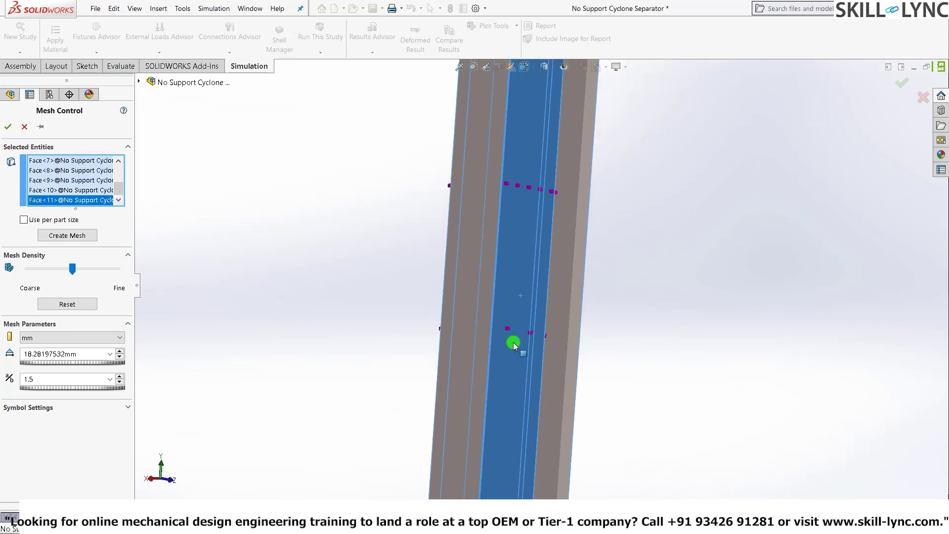
click(468, 328)
middle_drag(468, 328, 754, 306)
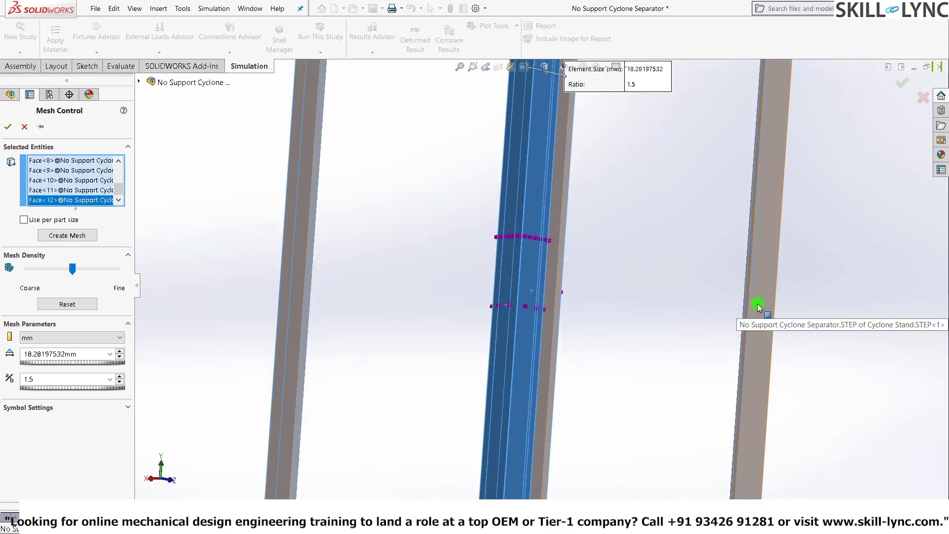
click(755, 305)
Add the middle pillar's grey side faces and neighbouring faces to the mesh control.
middle_drag(815, 318, 608, 313)
scroll(724, 284, up, 5)
scroll(549, 278, down, 5)
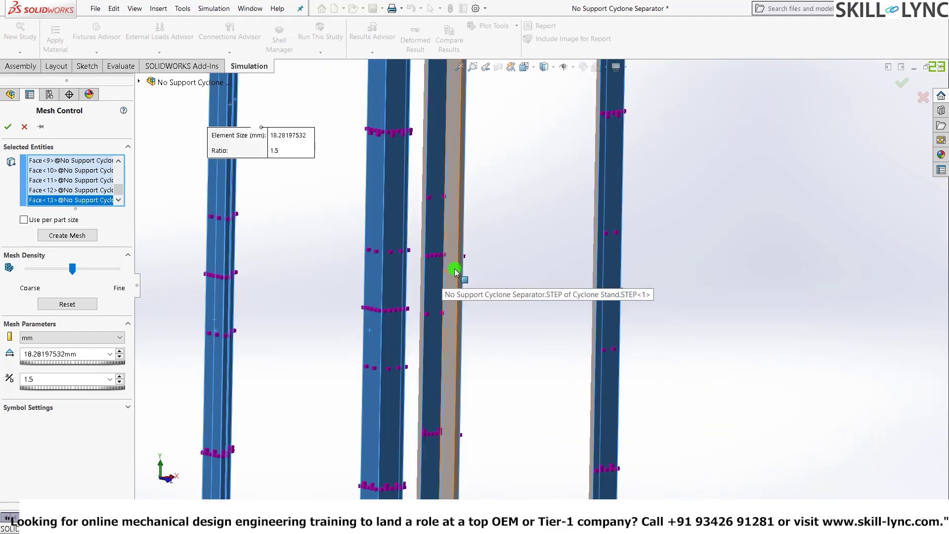
click(452, 271)
scroll(428, 306, down, 3)
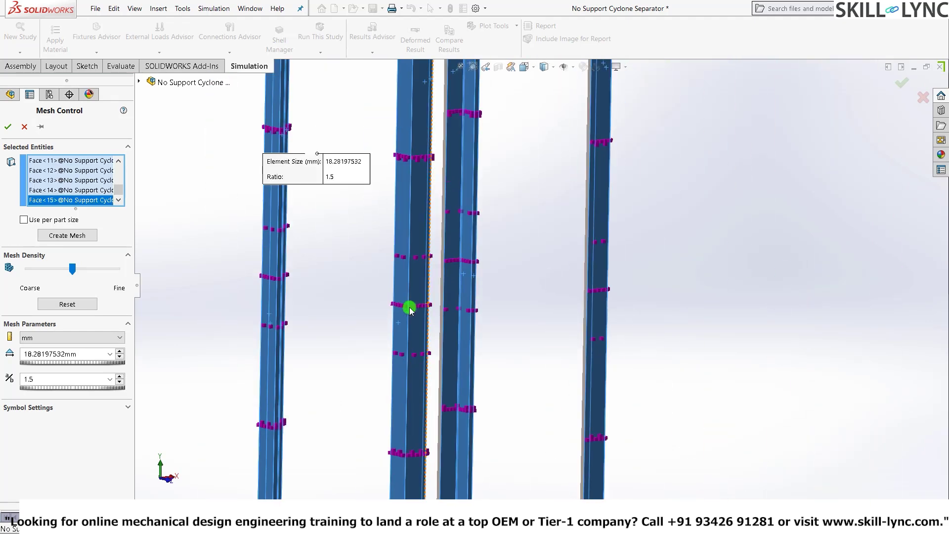
middle_drag(428, 307, 476, 278)
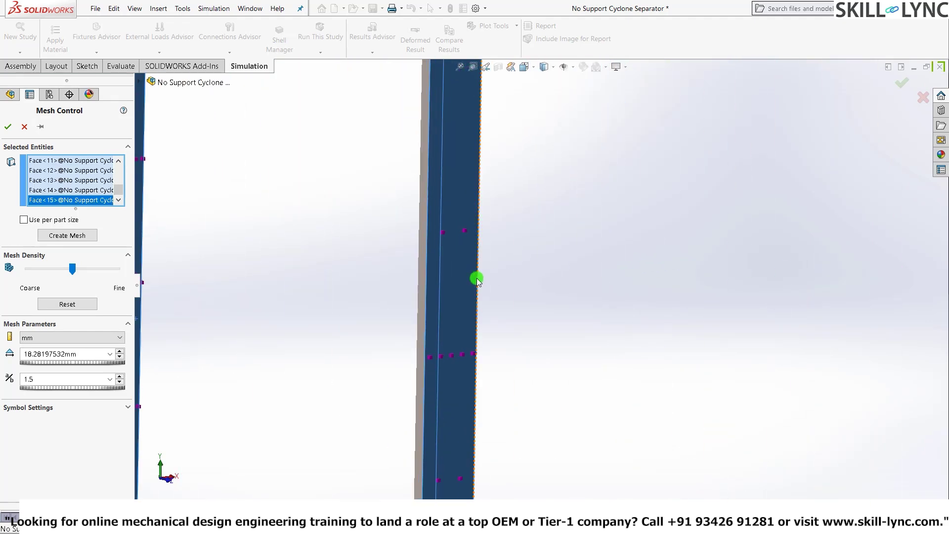
click(423, 286)
scroll(329, 322, up, 3)
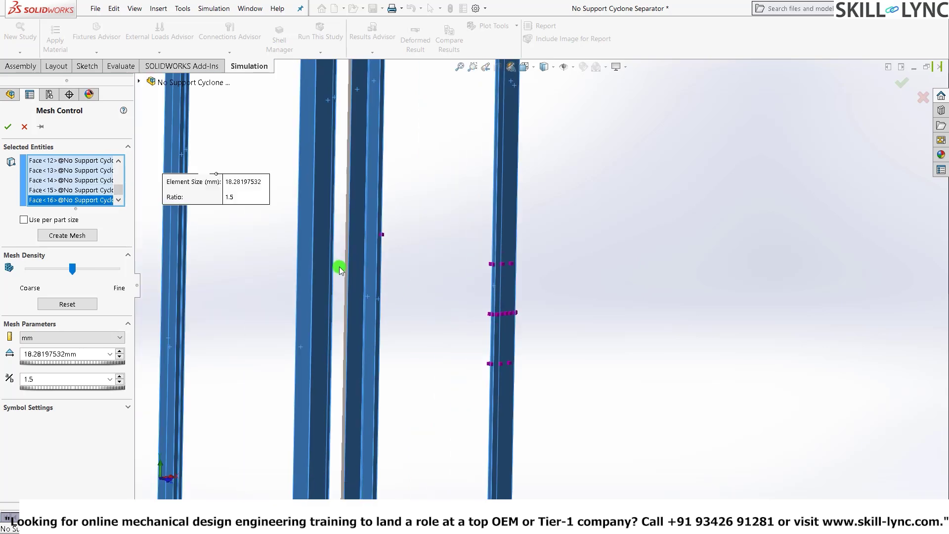
scroll(434, 268, down, 6)
click(476, 265)
scroll(486, 306, up, 5)
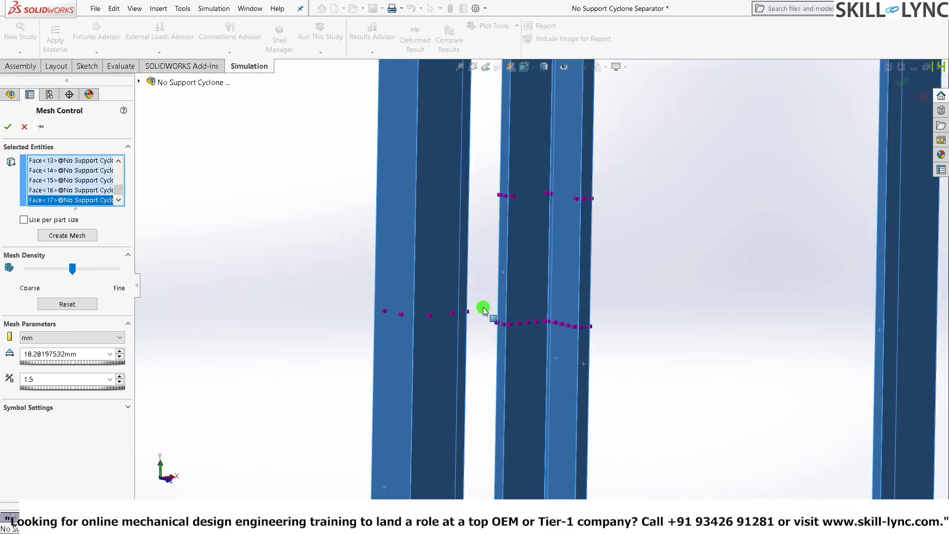
middle_drag(387, 301, 514, 317)
click(296, 257)
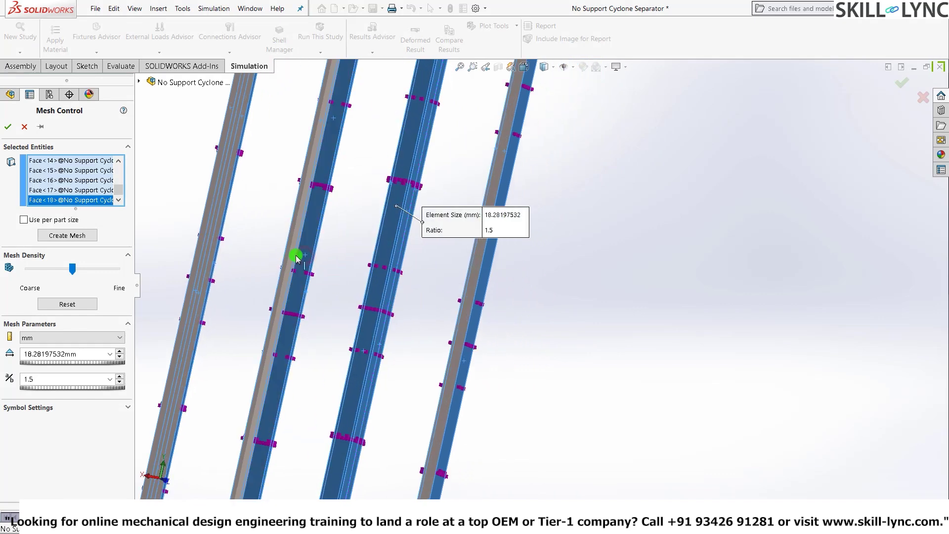
click(292, 256)
scroll(346, 243, down, 5)
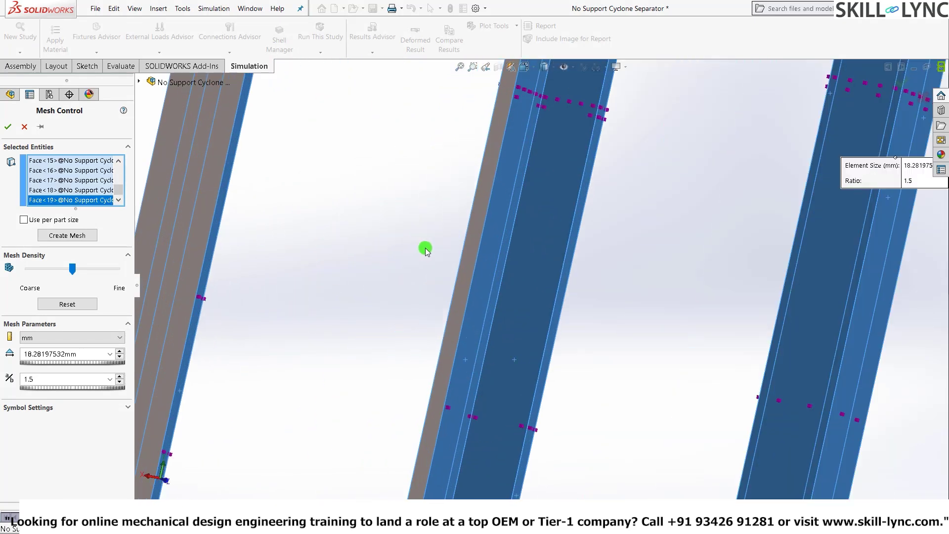
click(515, 262)
scroll(509, 264, up, 5)
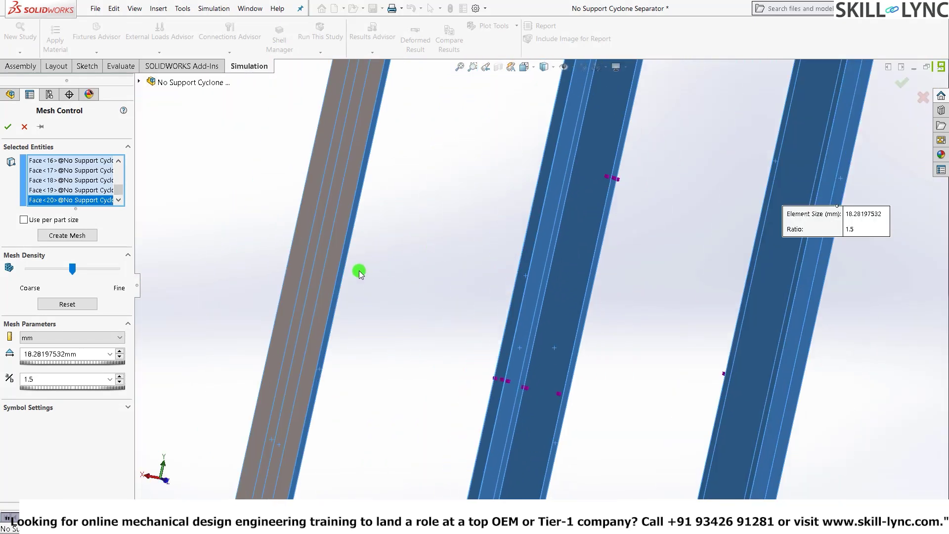
click(331, 276)
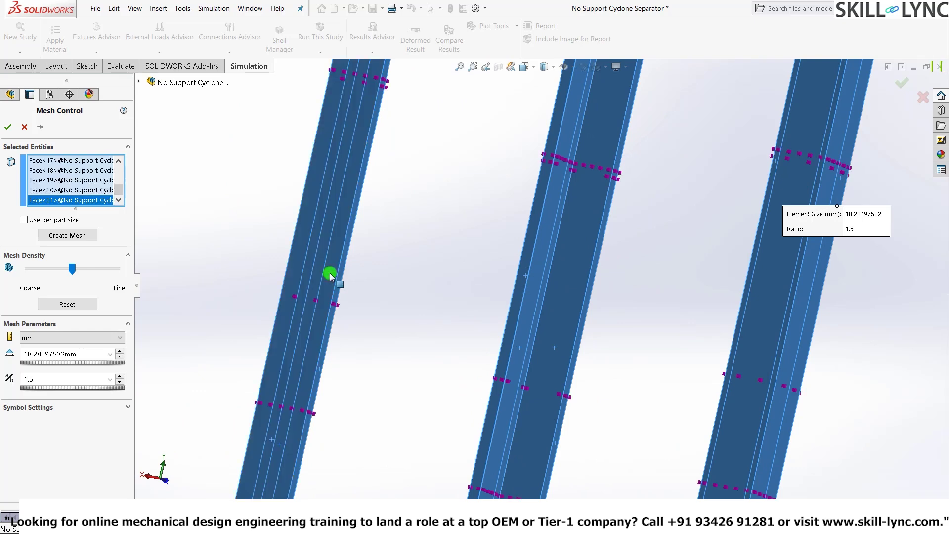
Pick the last remaining pillar faces, ending with Face<24>, and check every pillar is covered.
scroll(332, 276, up, 3)
click(813, 276)
scroll(593, 284, up, 3)
scroll(728, 257, down, 3)
scroll(728, 257, down, 2)
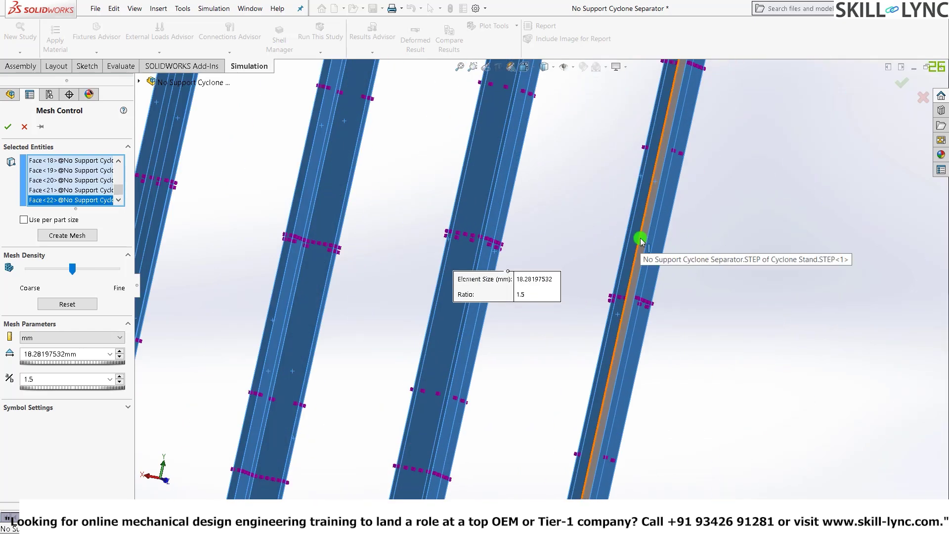
click(641, 238)
scroll(639, 255, up, 3)
middle_drag(519, 277, 584, 316)
middle_drag(593, 385, 442, 250)
scroll(444, 254, down, 3)
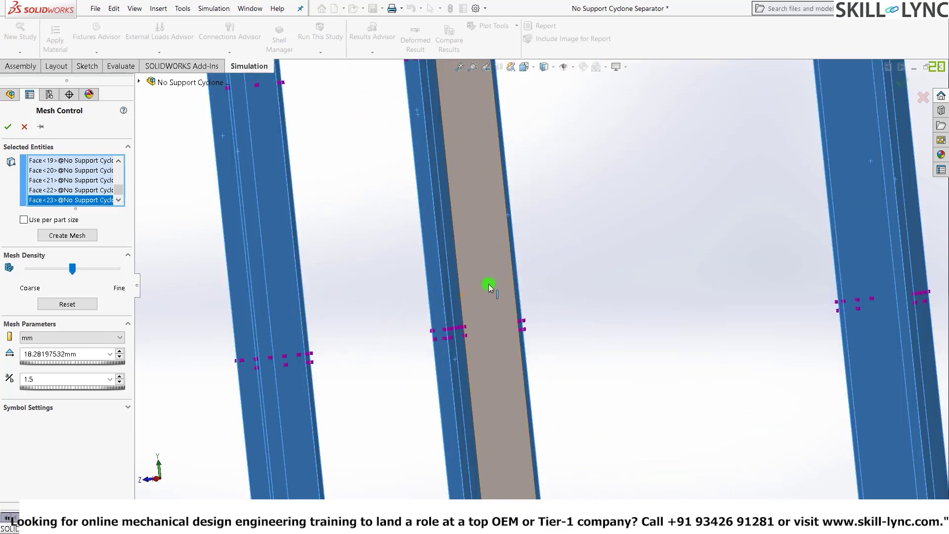
click(485, 287)
scroll(460, 297, up, 2)
scroll(435, 310, up, 3)
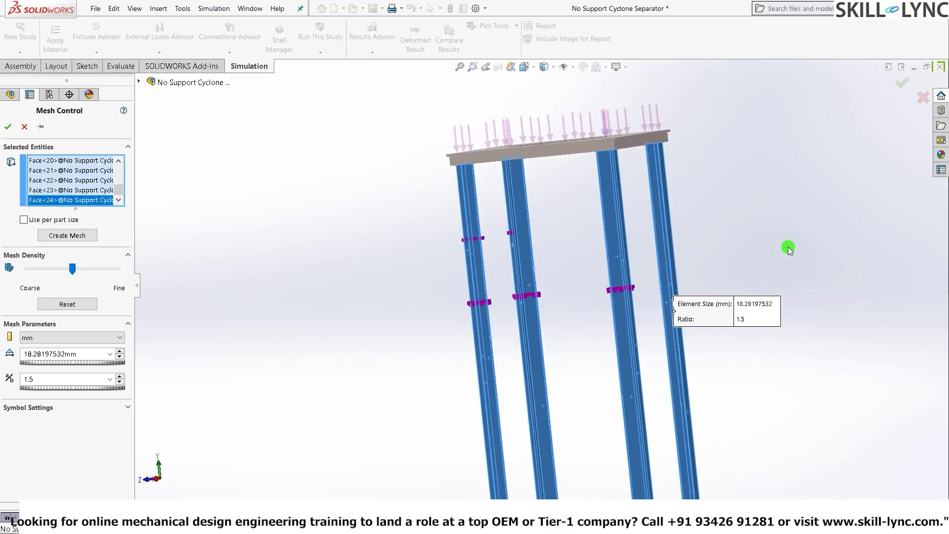
middle_drag(788, 246, 455, 223)
Change the mesh control element size to 9 mm, keep ratio 1.5, and apply it.
scroll(527, 368, down, 3)
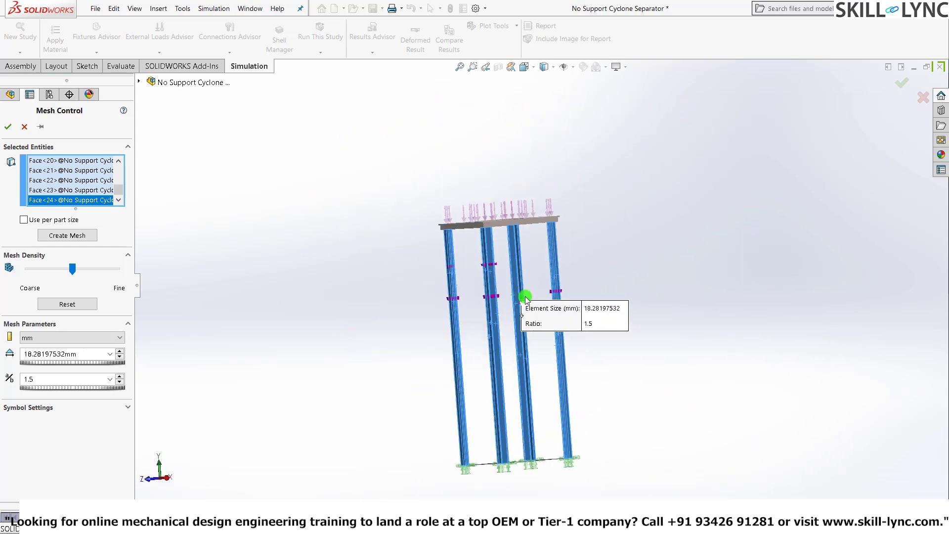
scroll(453, 335, up, 3)
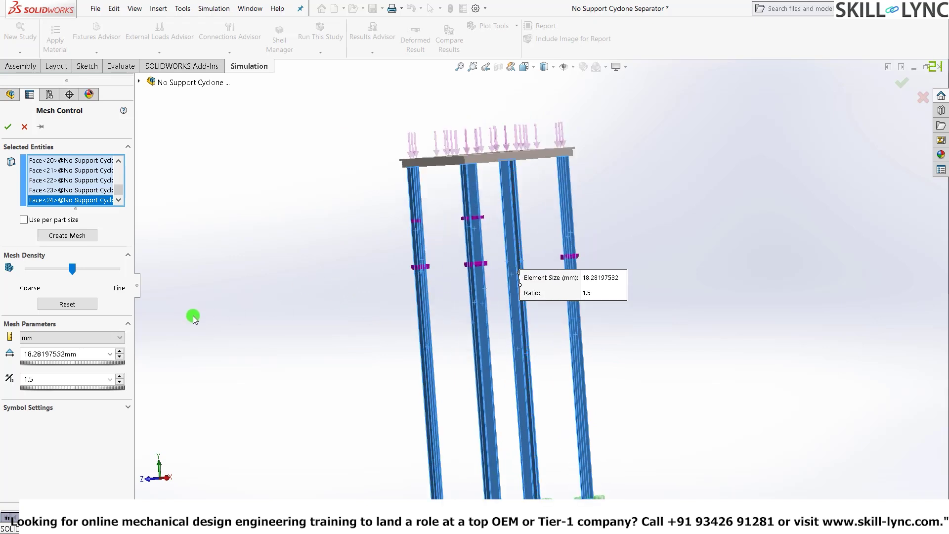
double_click(34, 356)
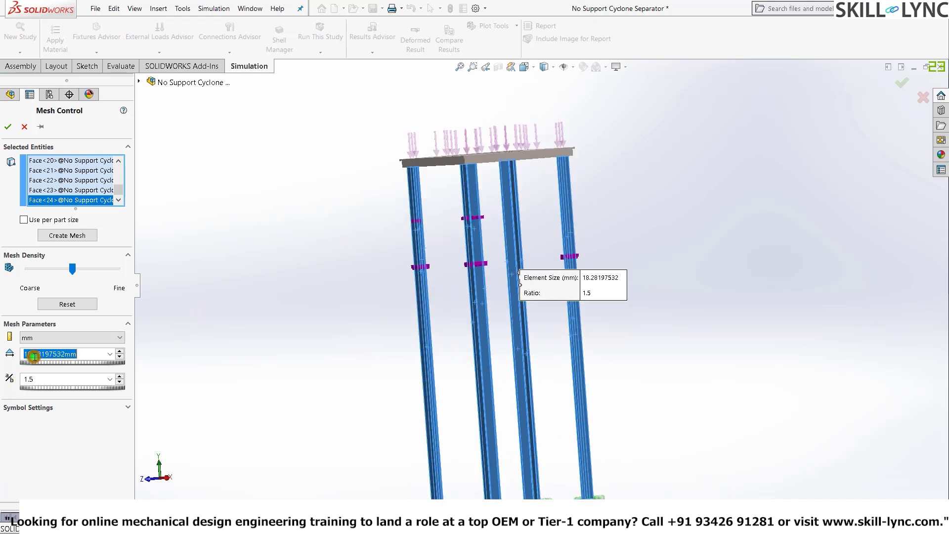
text(6)
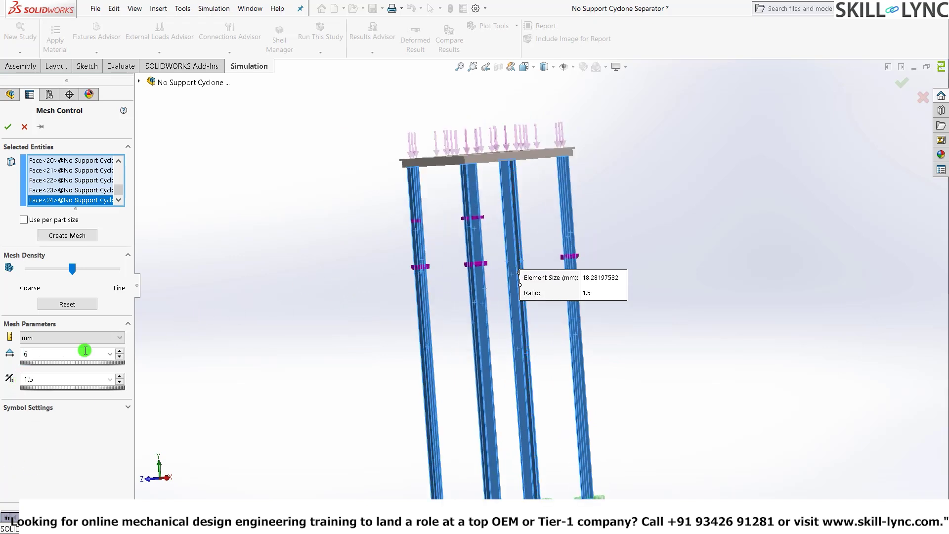
key(Return)
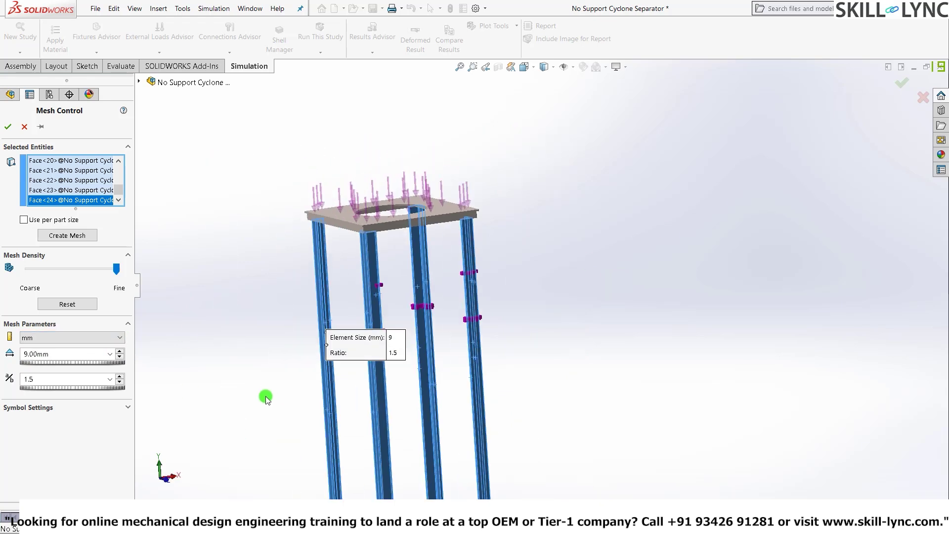
scroll(197, 368, down, 2)
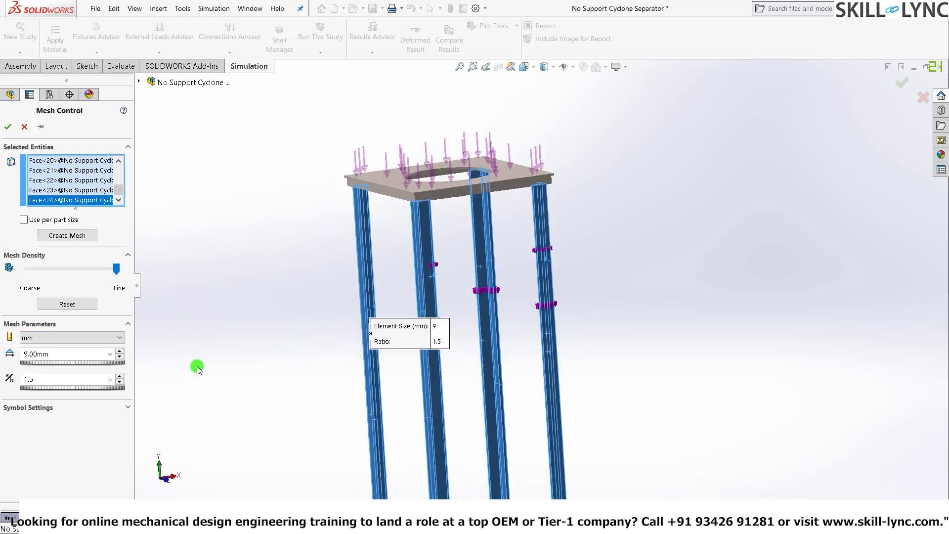
click(9, 129)
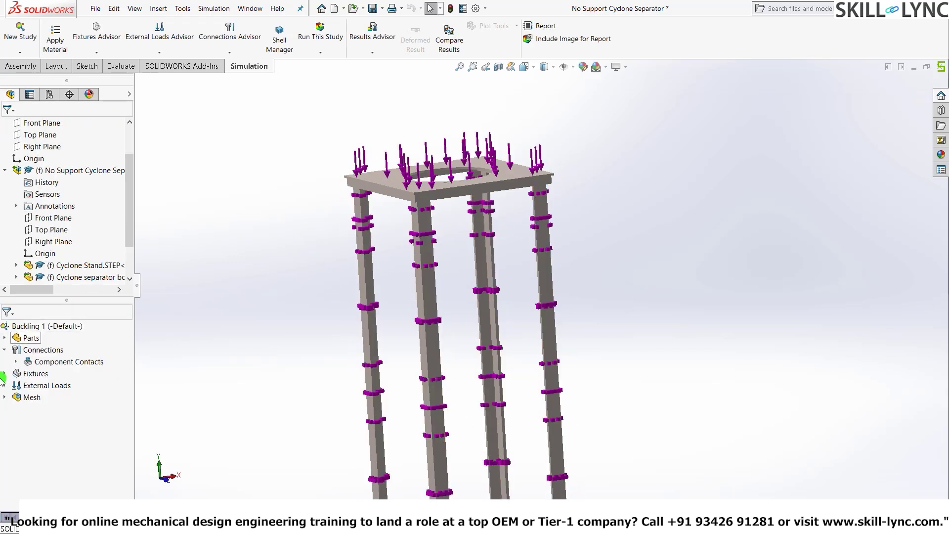
Generate the solid mesh for the stand using the current mesh settings.
right_click(23, 398)
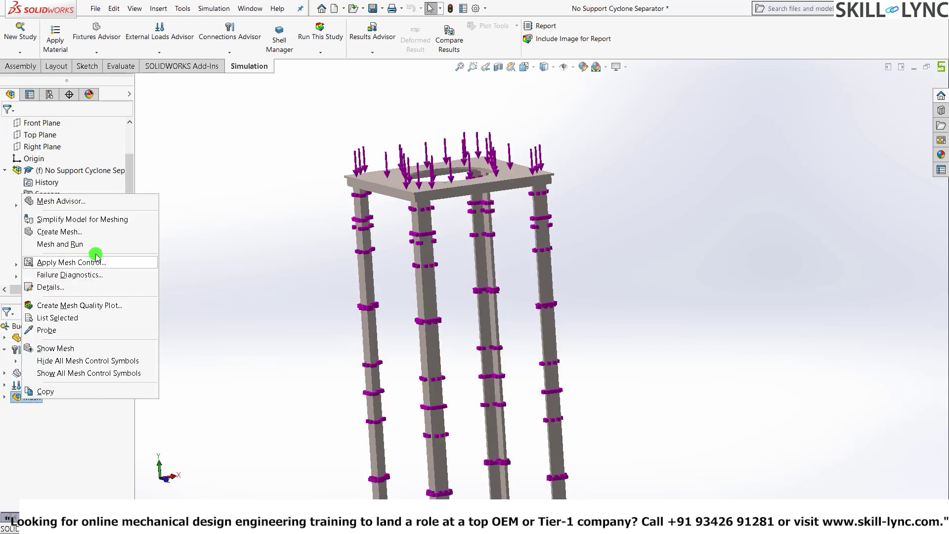
click(87, 232)
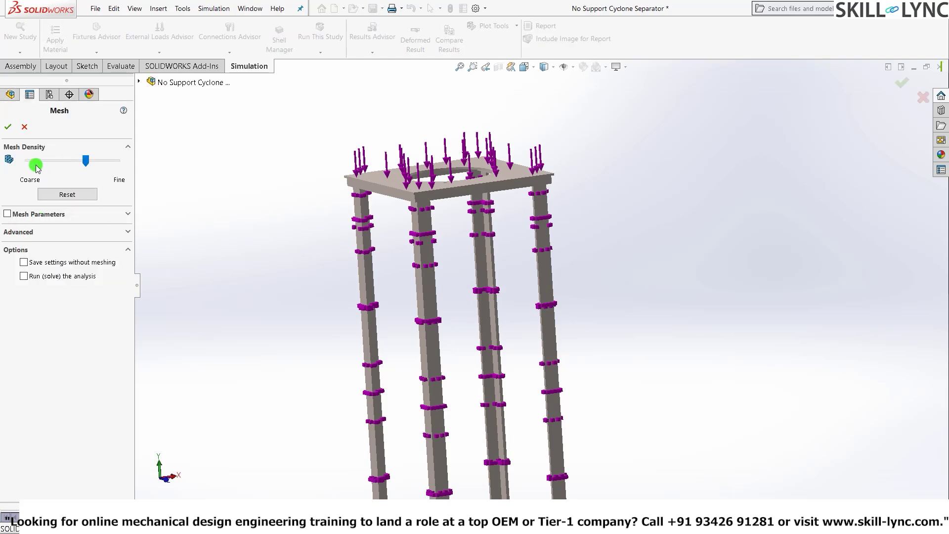
click(13, 130)
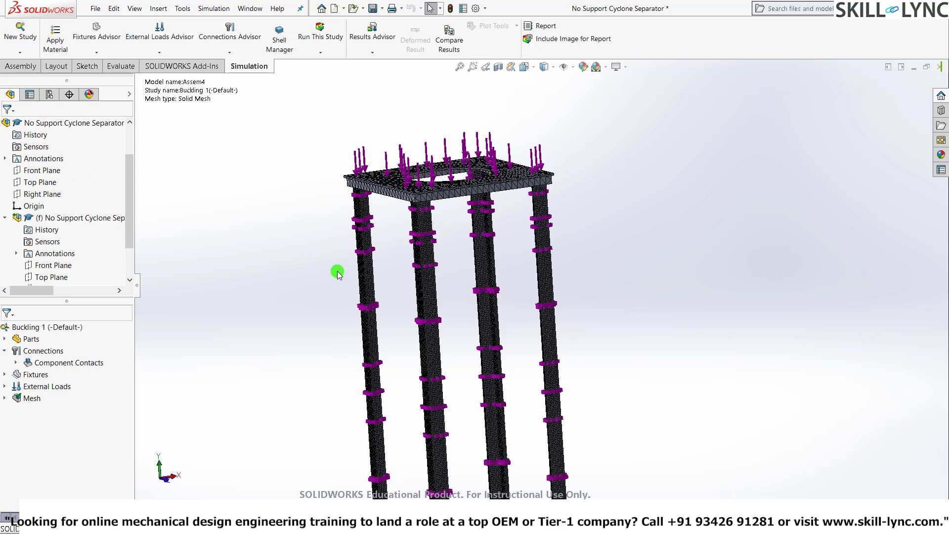
scroll(381, 159, down, 2)
scroll(390, 155, down, 3)
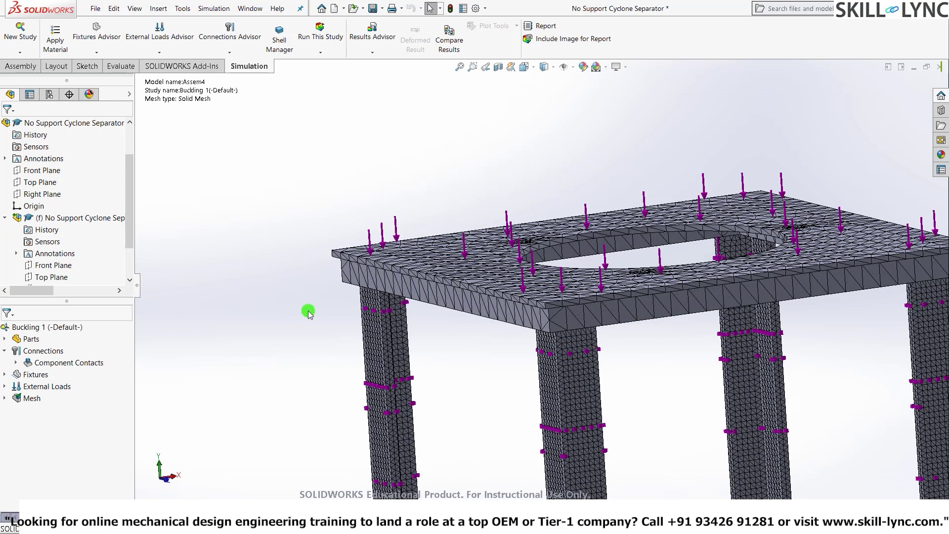
scroll(446, 262, down, 3)
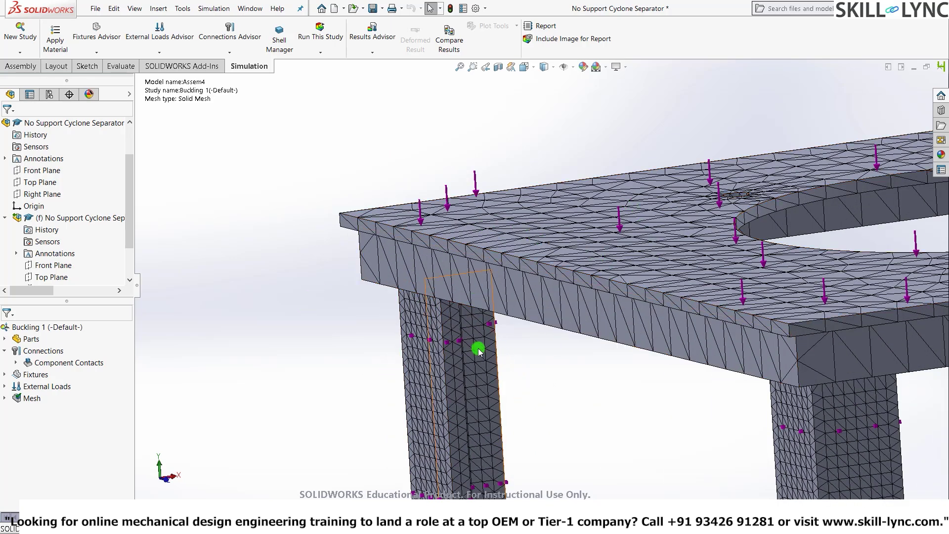
middle_drag(480, 407, 490, 371)
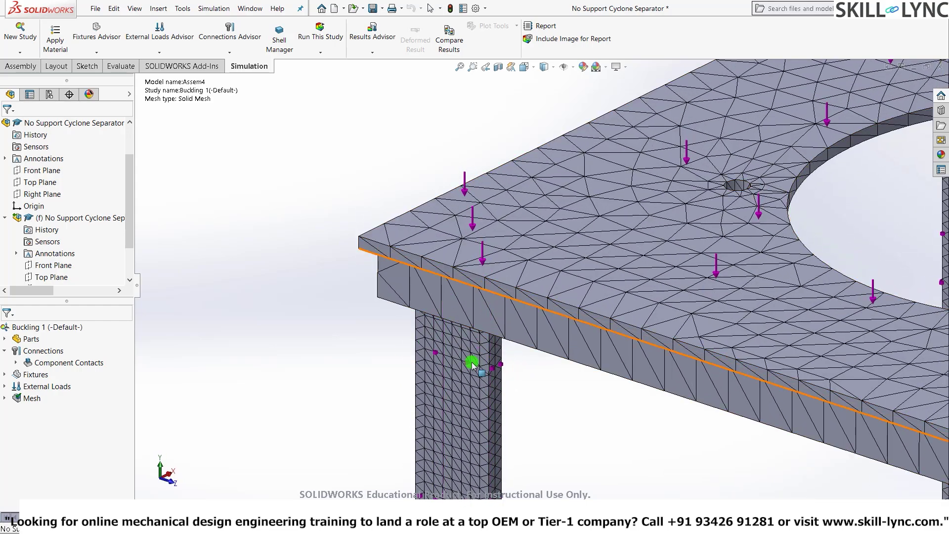
middle_drag(504, 319, 534, 333)
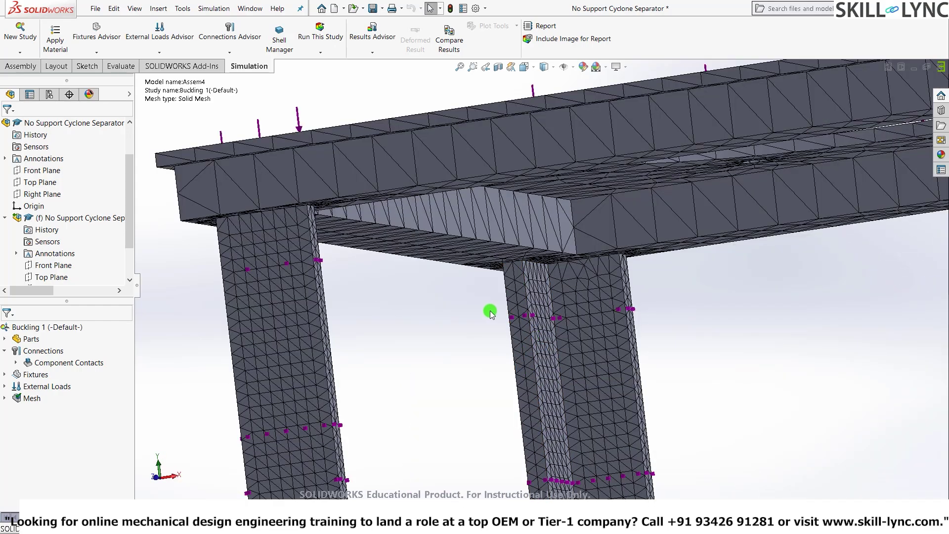
scroll(286, 330, up, 5)
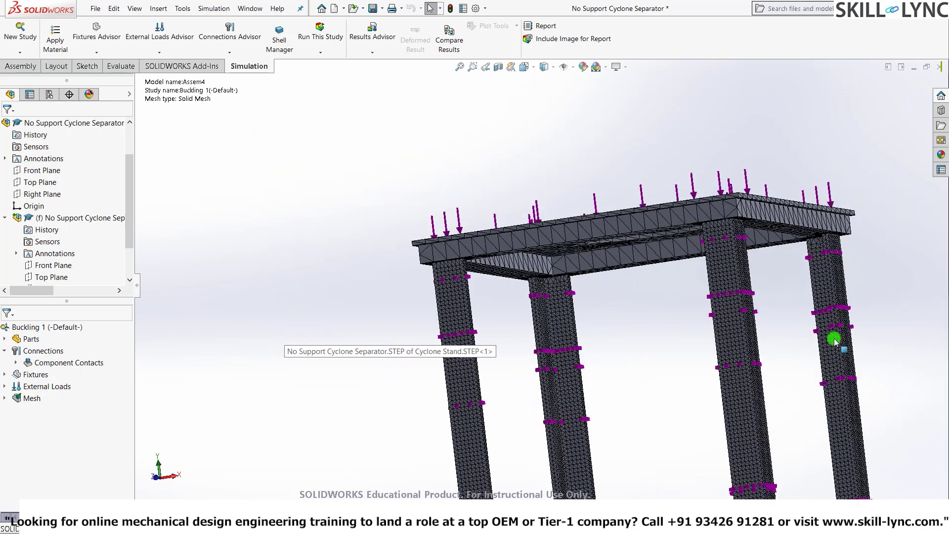
scroll(834, 340, down, 2)
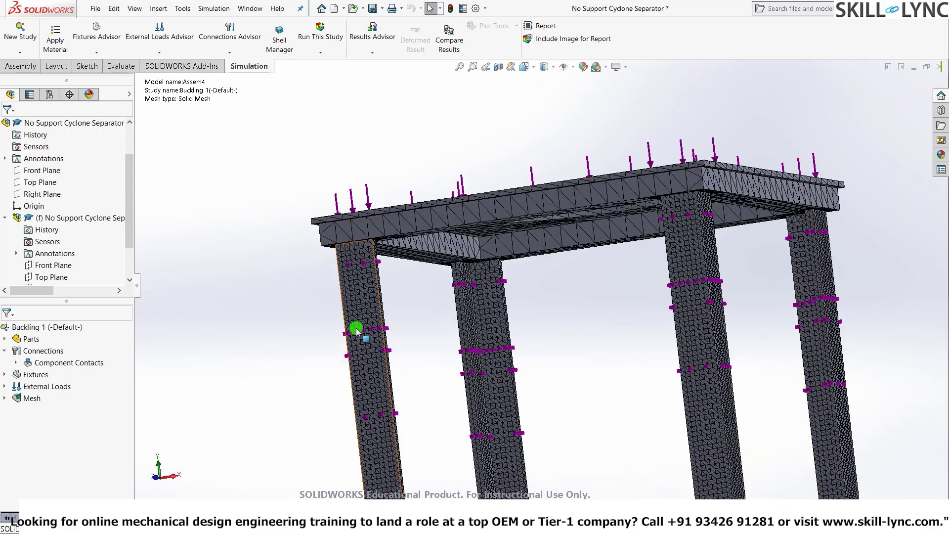
middle_drag(277, 321, 247, 374)
key(f)
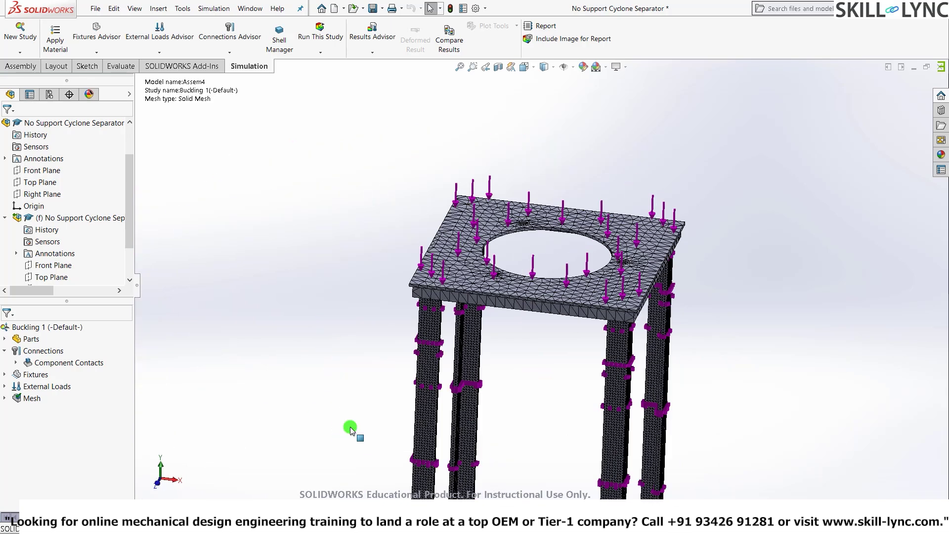
Run Buckling 1 and inspect the mode 1 shape with load factor 7.0121.
key(ctrl+7)
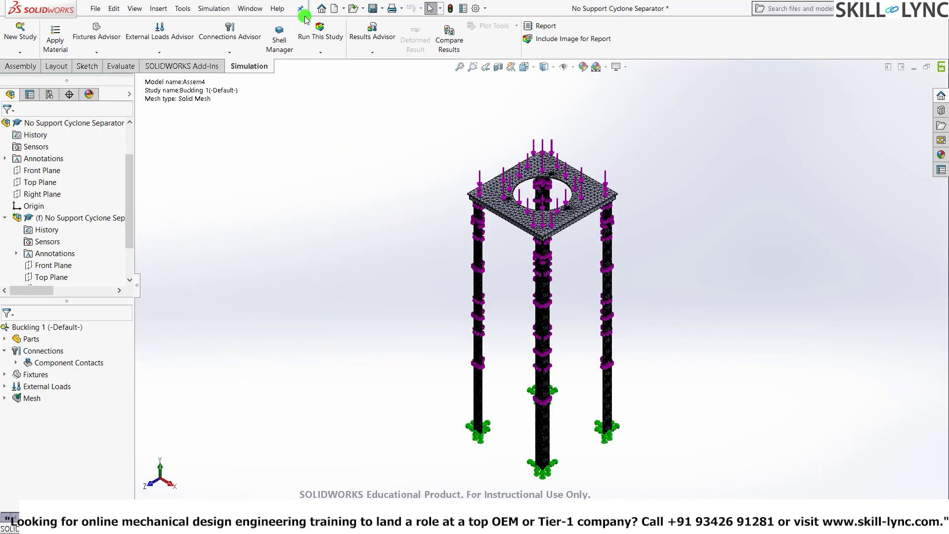
click(319, 29)
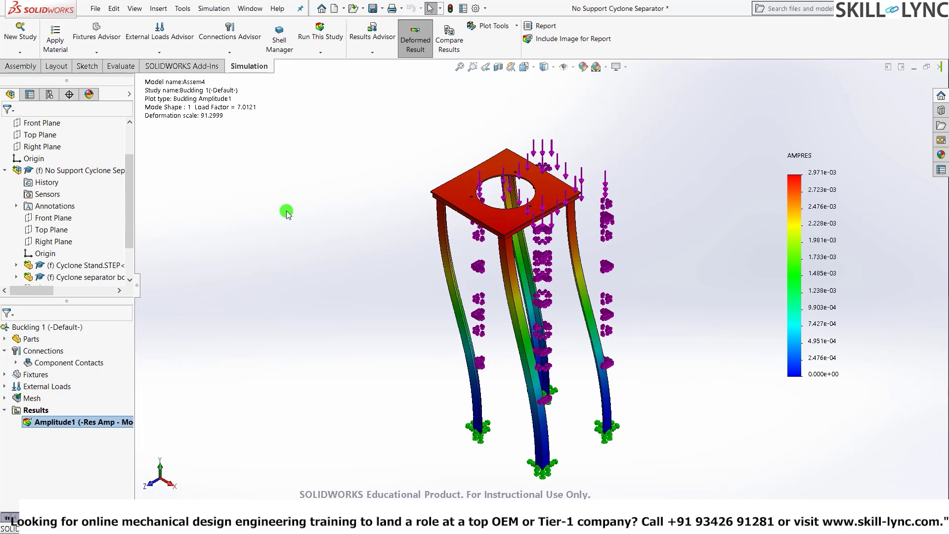
middle_drag(390, 335, 490, 145)
scroll(490, 146, down, 4)
scroll(583, 267, down, 4)
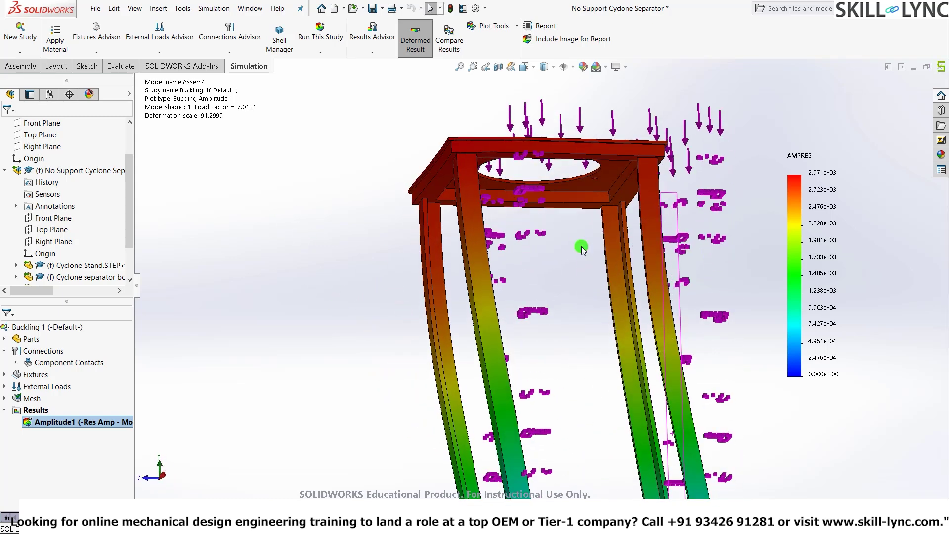
scroll(579, 249, up, 3)
middle_drag(469, 266, 574, 321)
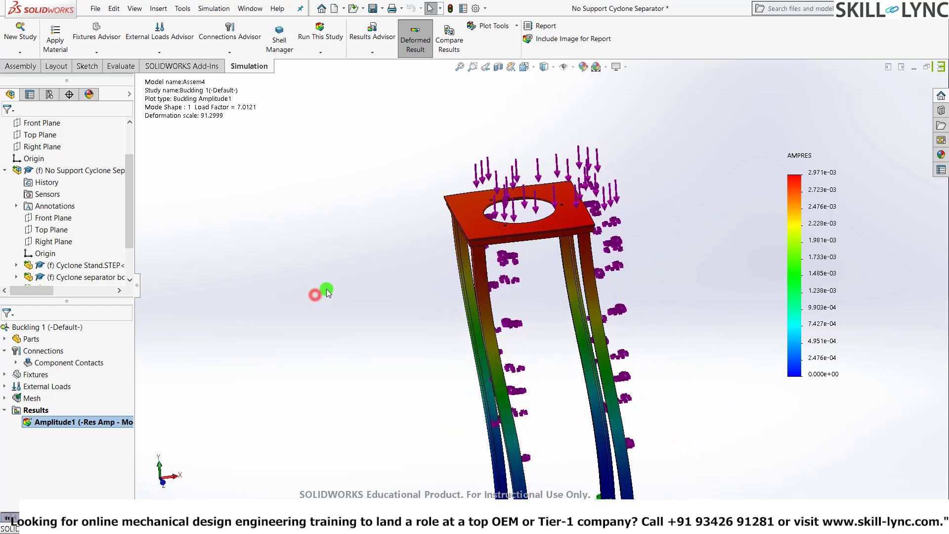
Start the mode-shape animation of the Amplitude1 plot from the Results folder.
click(31, 411)
right_click(33, 412)
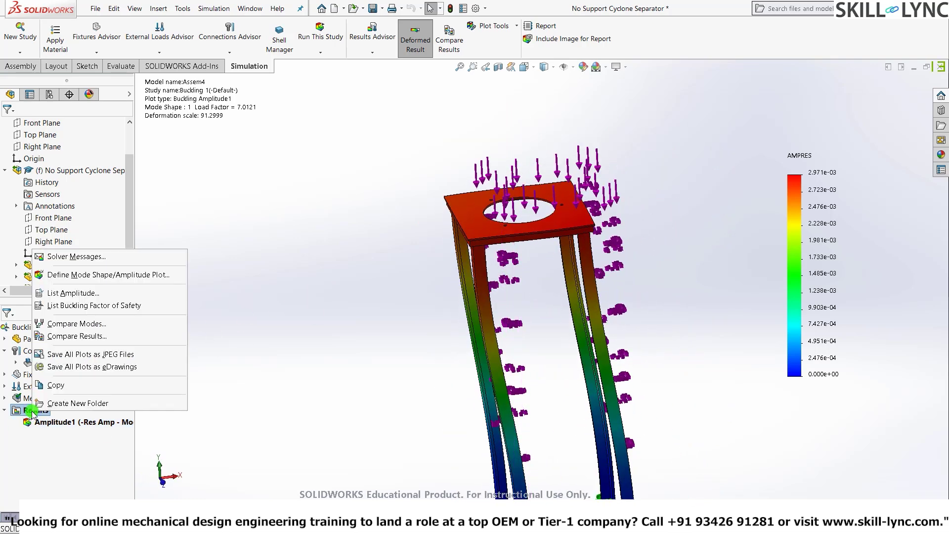
click(51, 423)
right_click(56, 423)
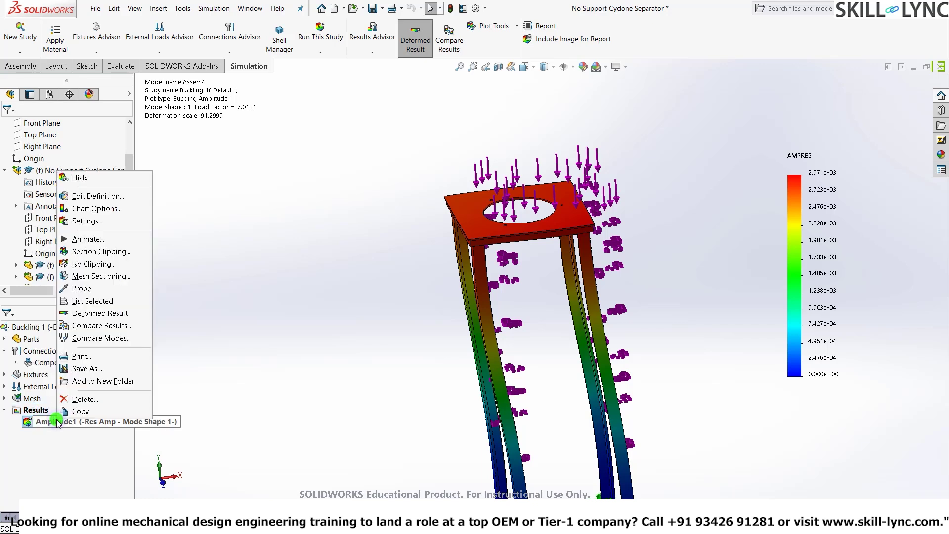
click(85, 241)
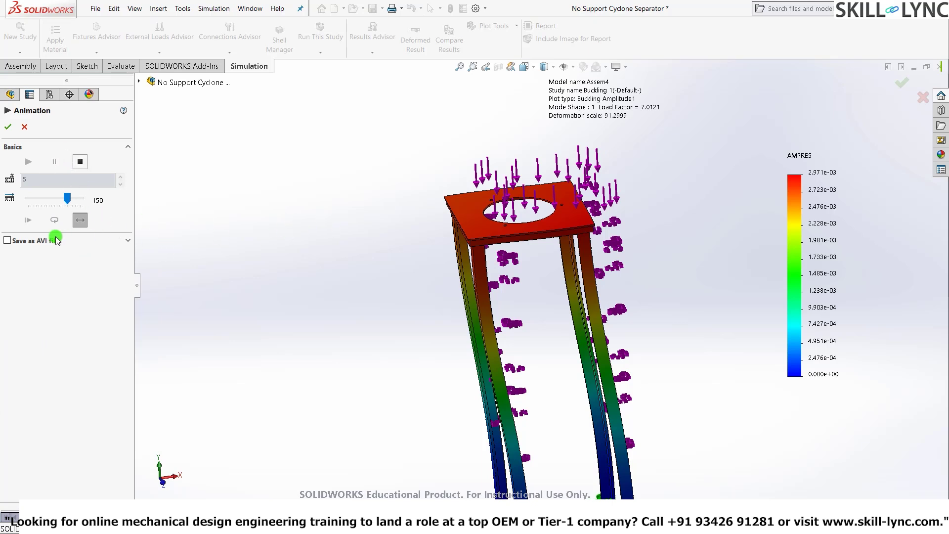
Play the mode 1 animation at speed 150 in isometric view, then close the Animation panel.
click(28, 163)
drag(68, 199, 64, 199)
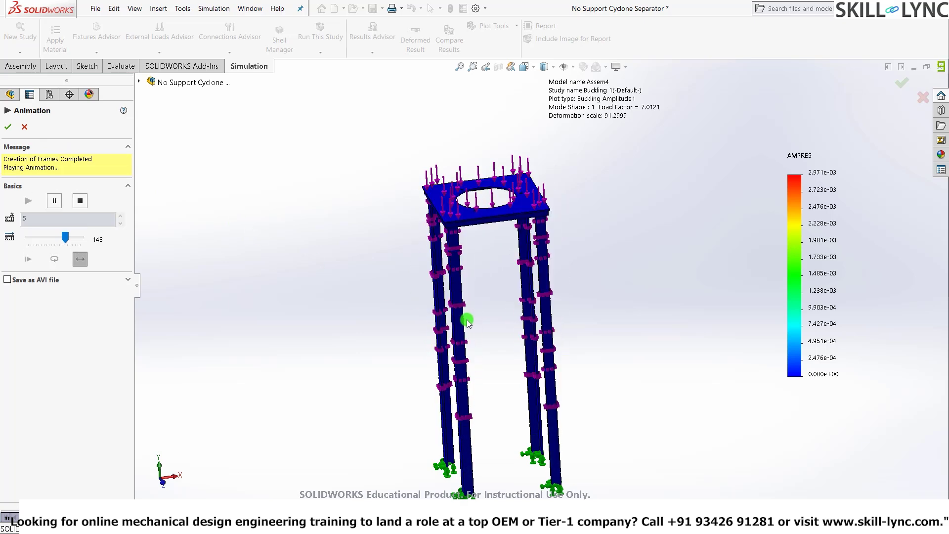
drag(65, 238, 48, 246)
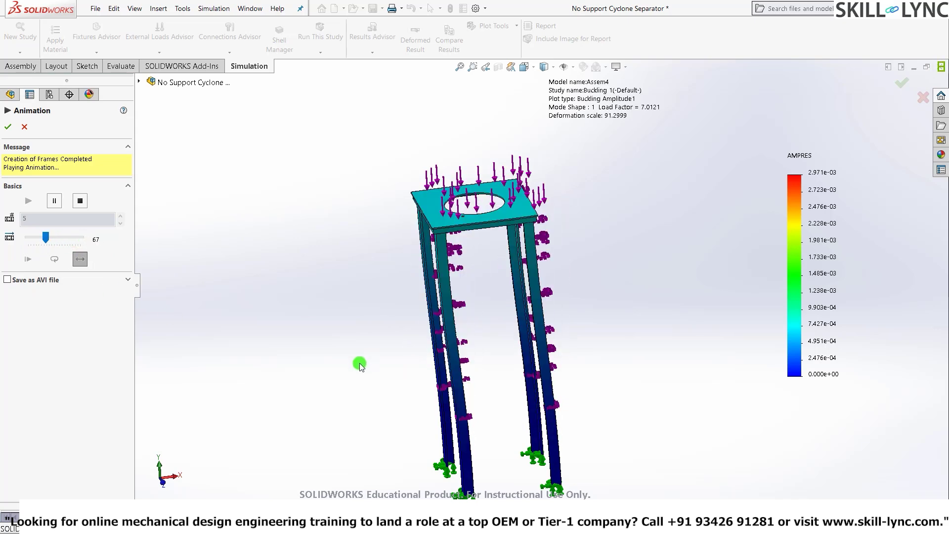
middle_drag(392, 364, 507, 372)
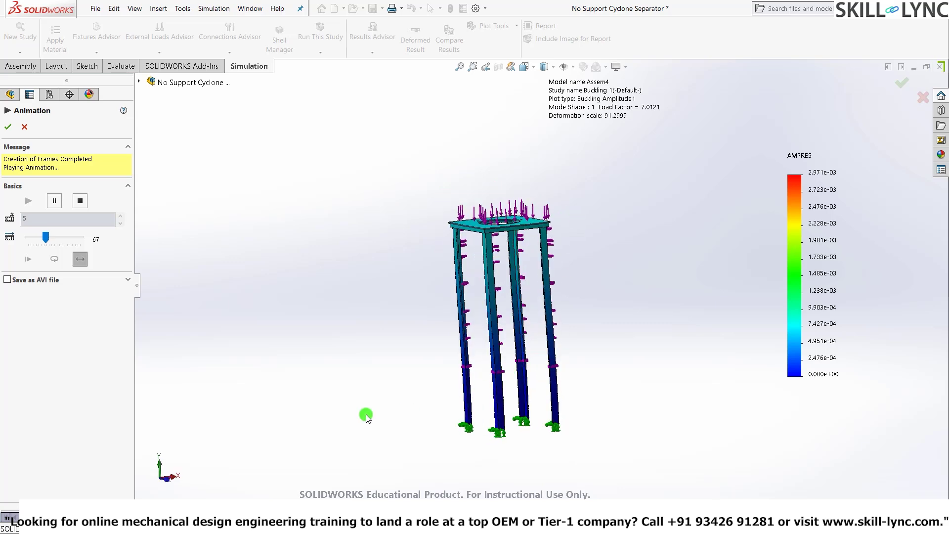
key(ctrl+7)
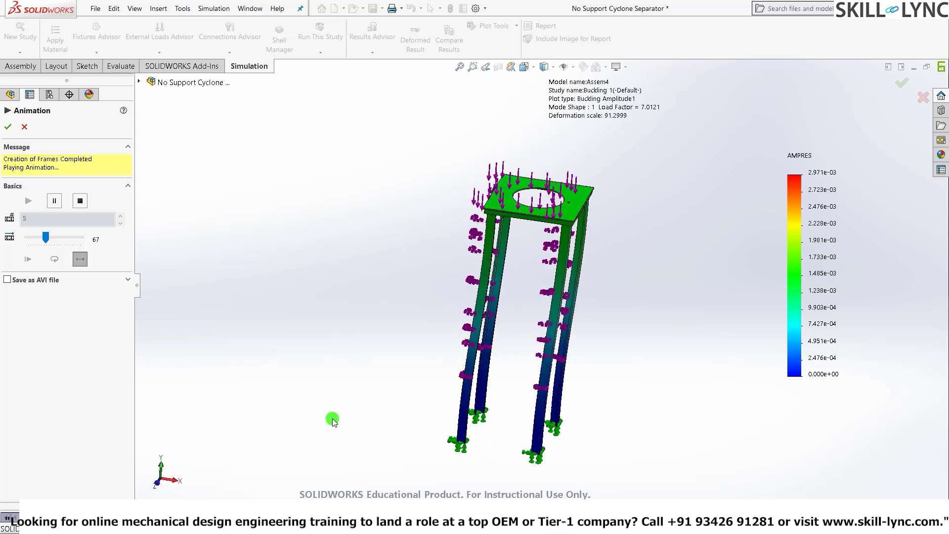
click(363, 365)
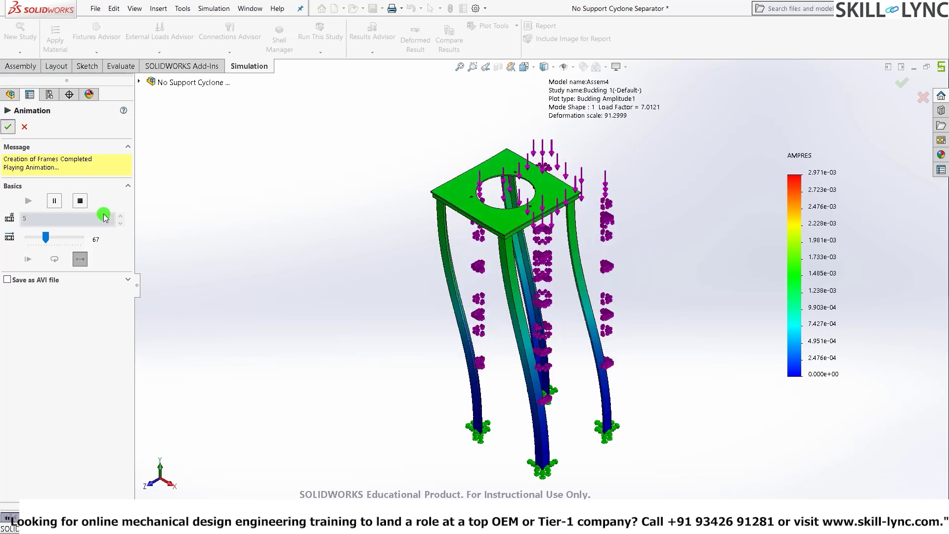
click(8, 126)
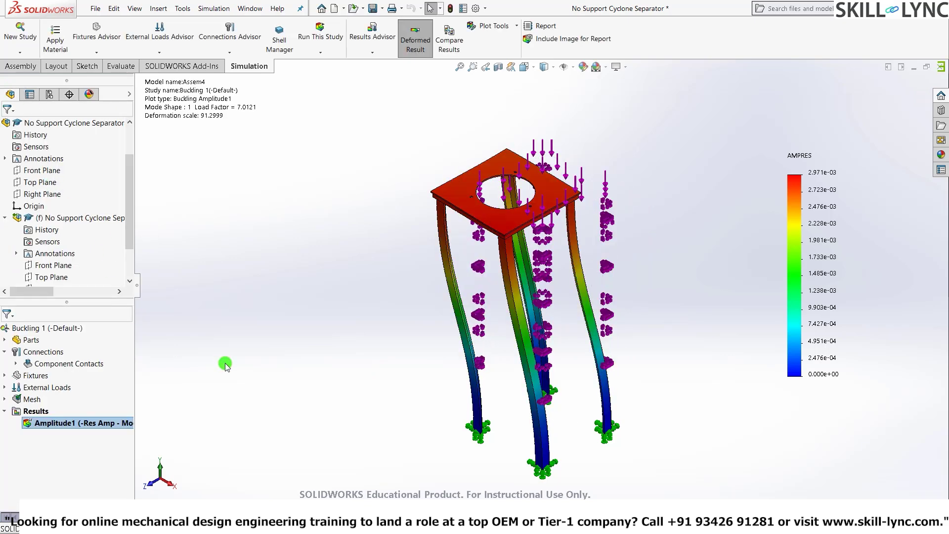
Publish a Word report of Buckling 1 named Assem4-Buckling 1-1 on Letter paper.
scroll(15, 212, down, 2)
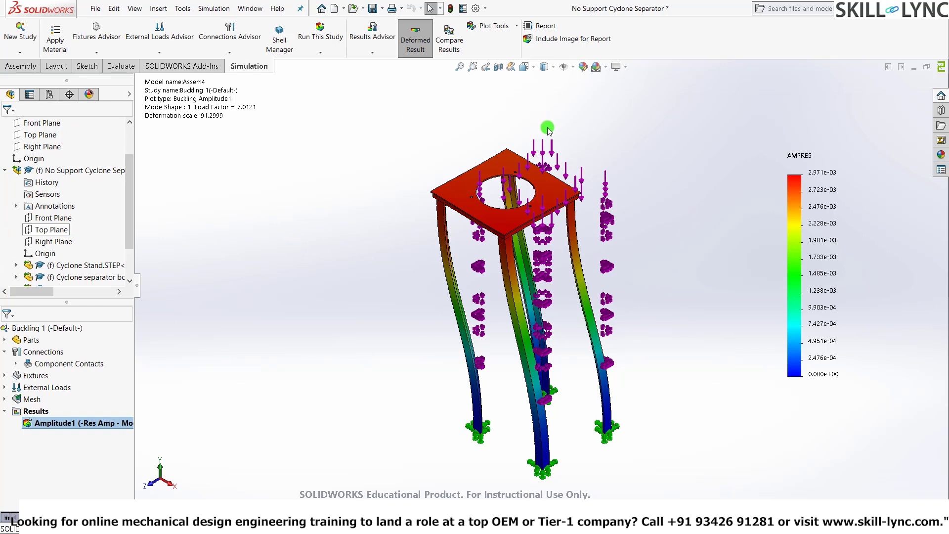
click(549, 29)
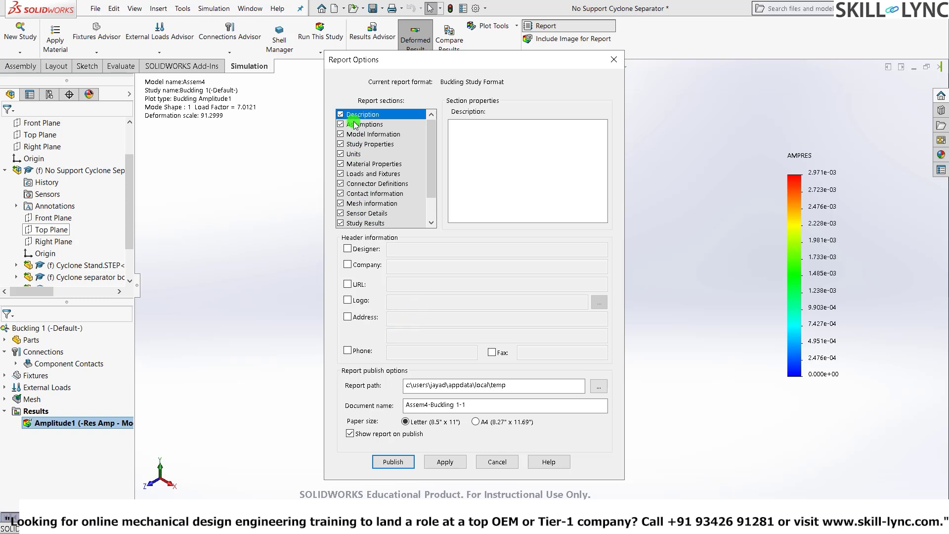
scroll(432, 149, down, 1)
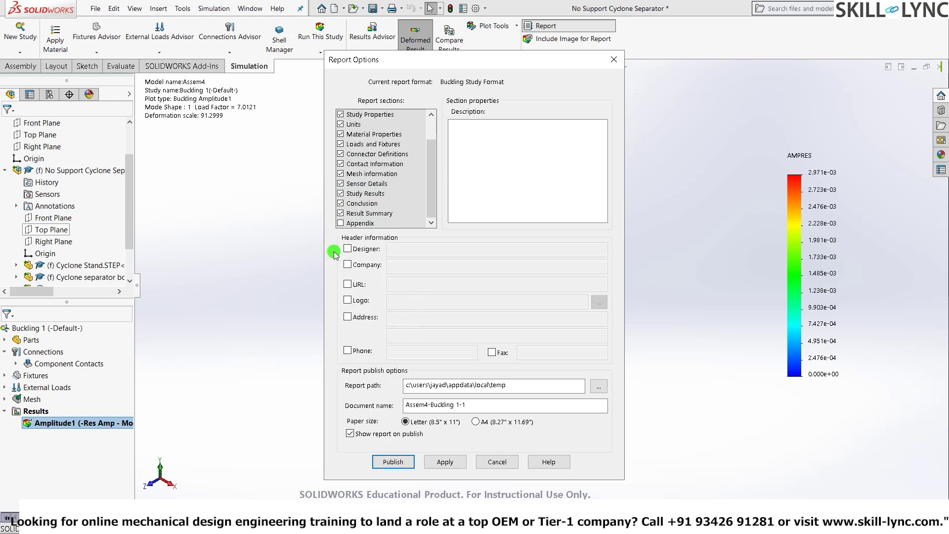
click(358, 246)
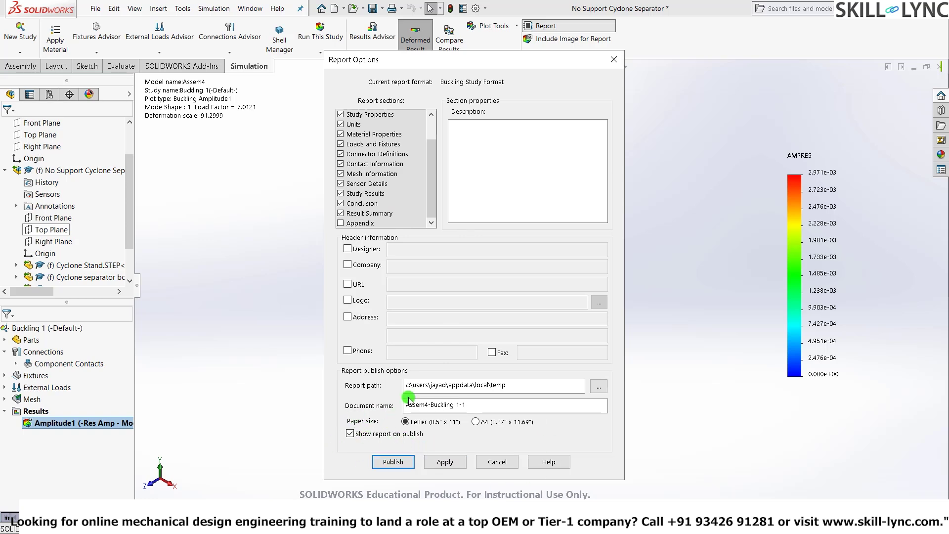
click(398, 465)
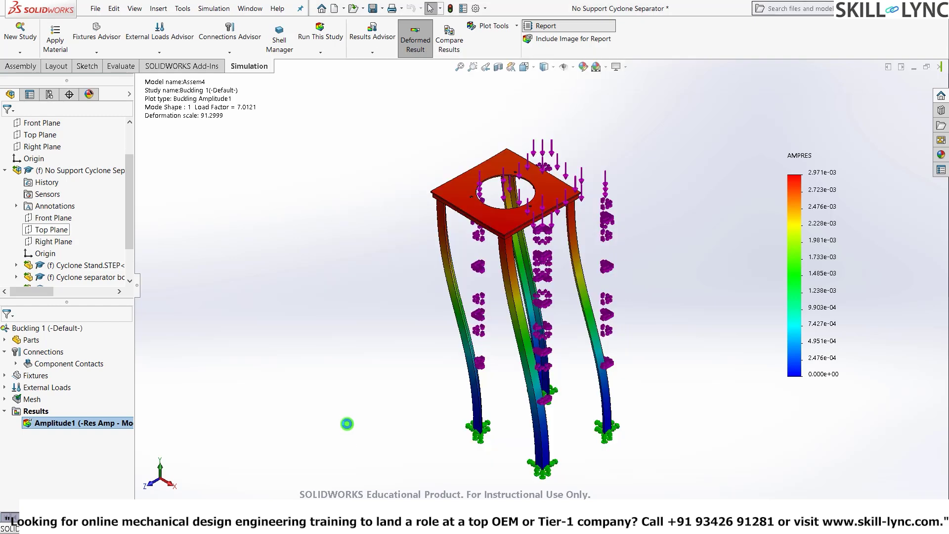
Move the progress window aside and scroll through the Assem4-Buckling 1-1 report section by section.
drag(326, 110, 314, 138)
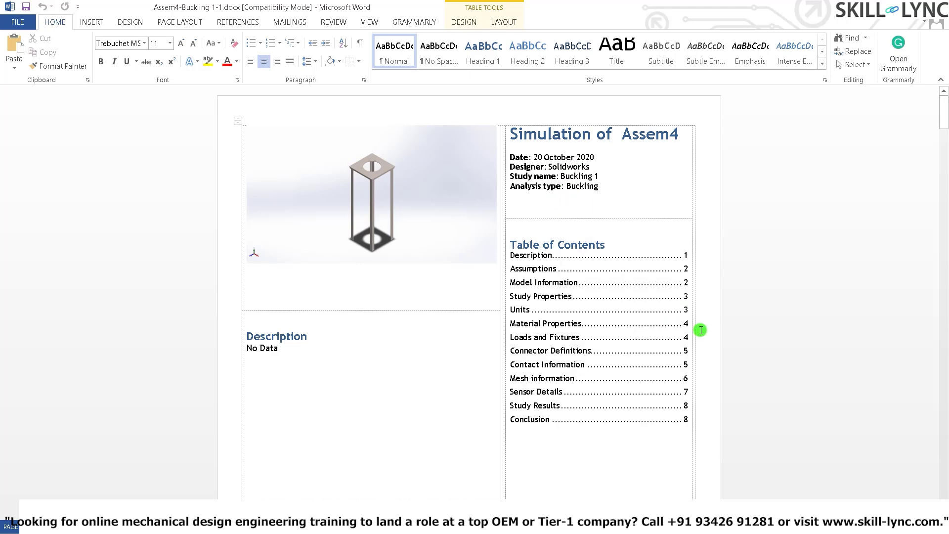
scroll(667, 260, down, 10)
scroll(625, 268, down, 10)
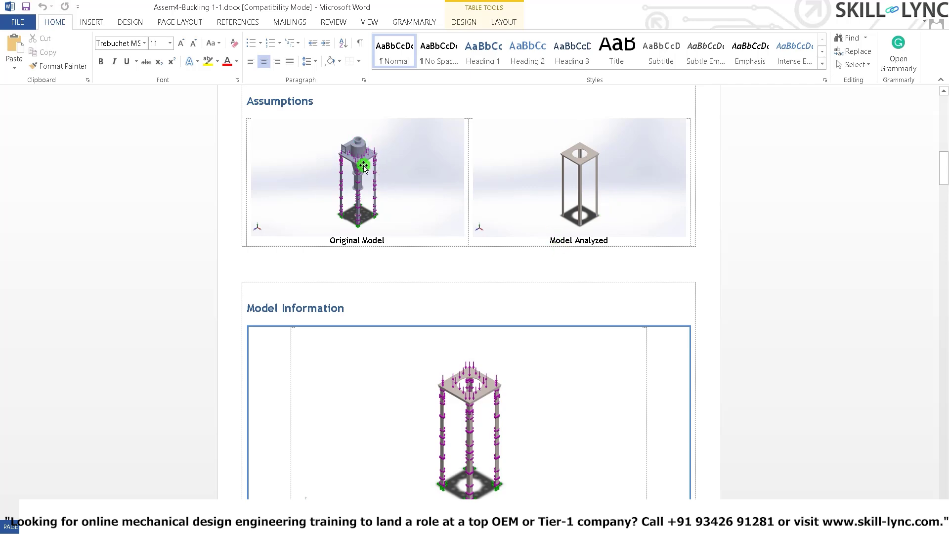
scroll(583, 193, down, 3)
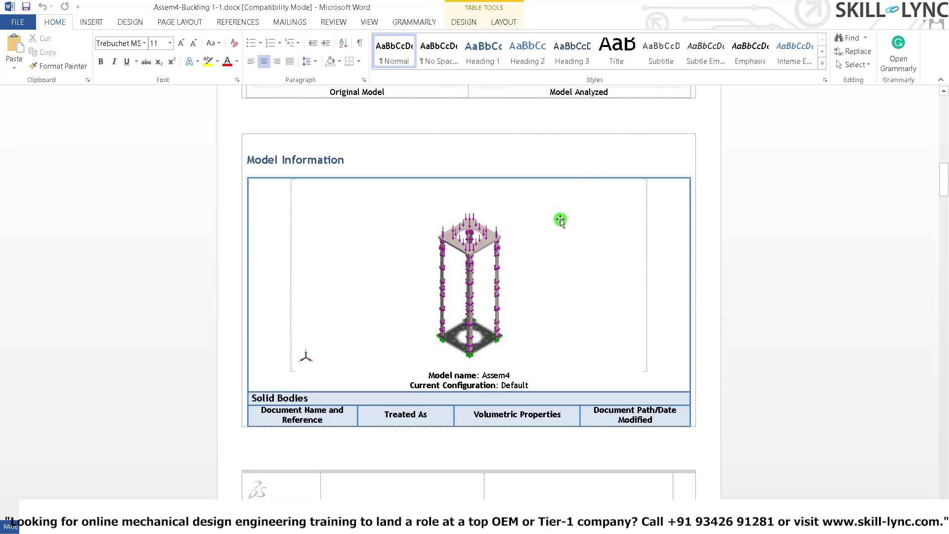
scroll(518, 213, down, 2)
scroll(376, 197, up, 2)
scroll(445, 307, down, 3)
scroll(520, 271, down, 6)
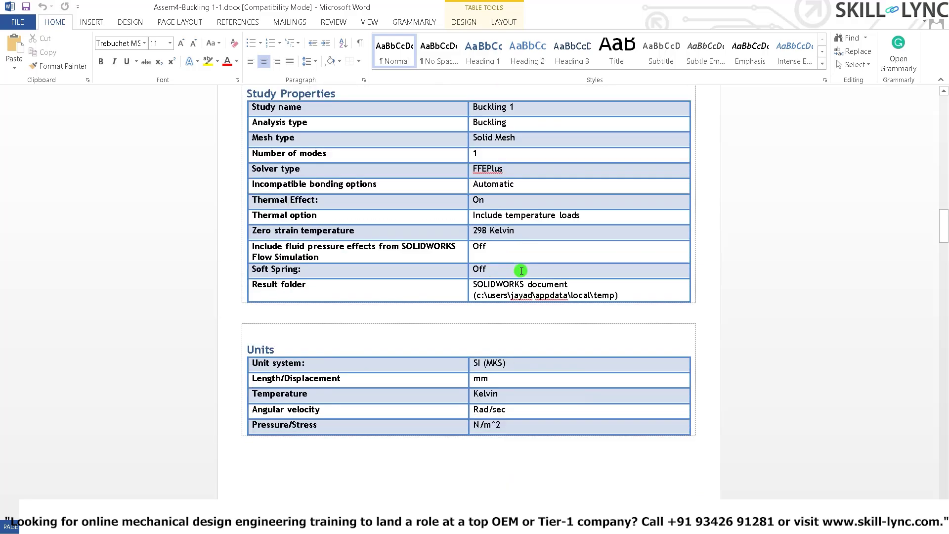
scroll(461, 268, up, 3)
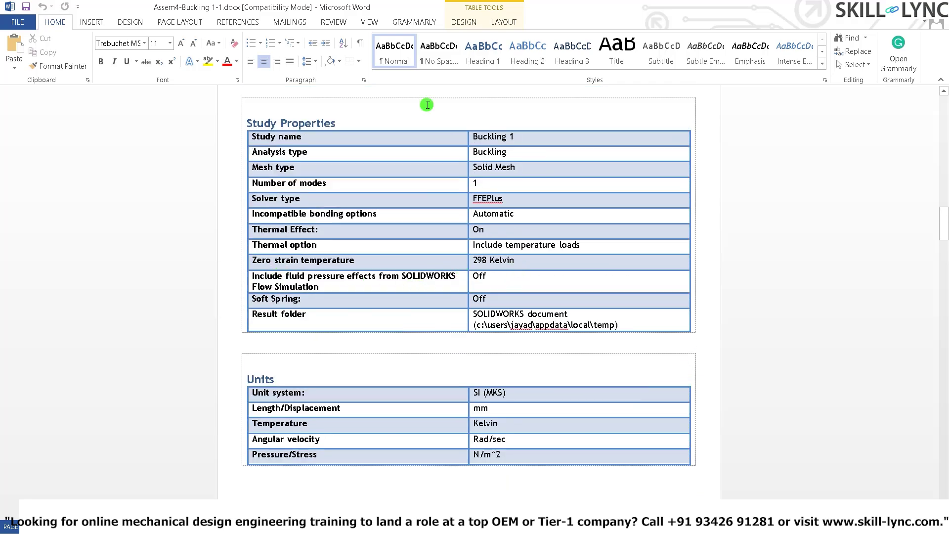
scroll(478, 311, down, 15)
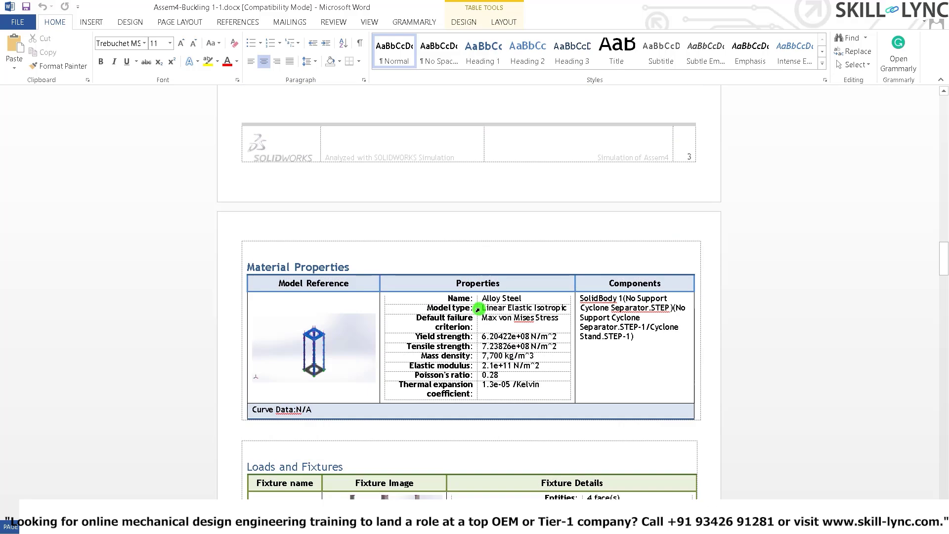
scroll(478, 310, down, 20)
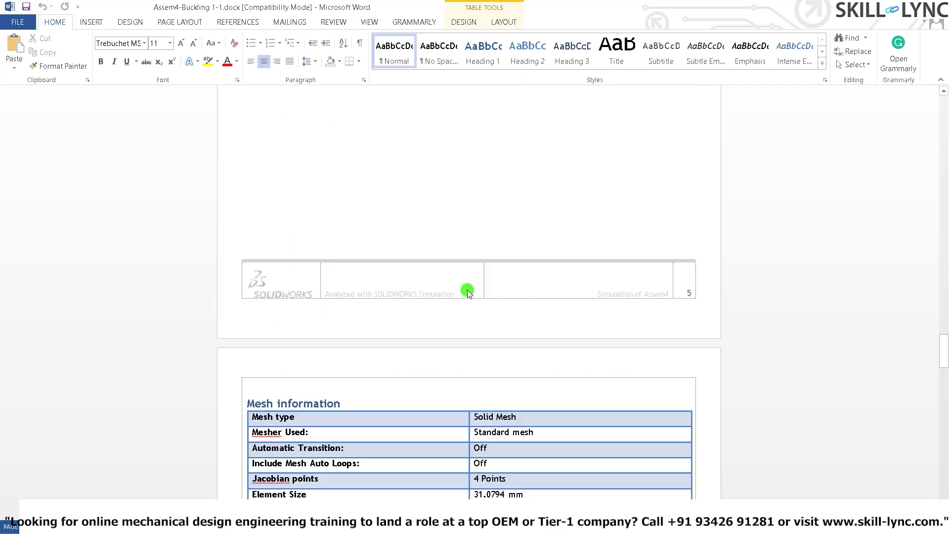
scroll(467, 291, down, 10)
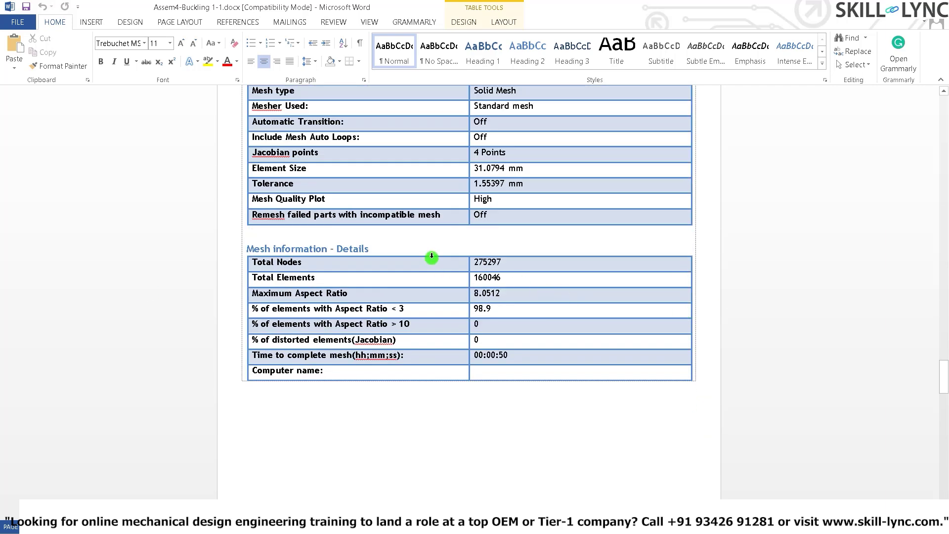
scroll(433, 256, up, 2)
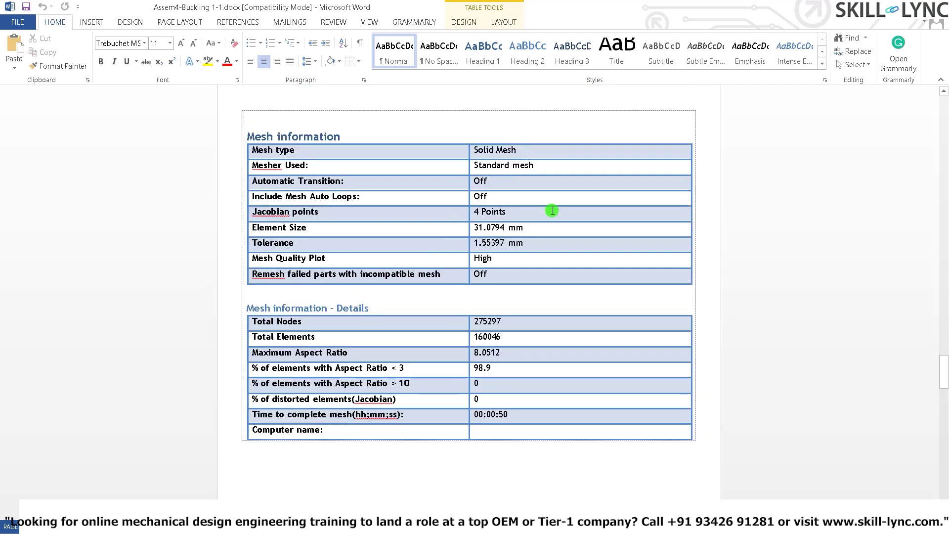
scroll(731, 252, down, 1)
scroll(732, 252, down, 20)
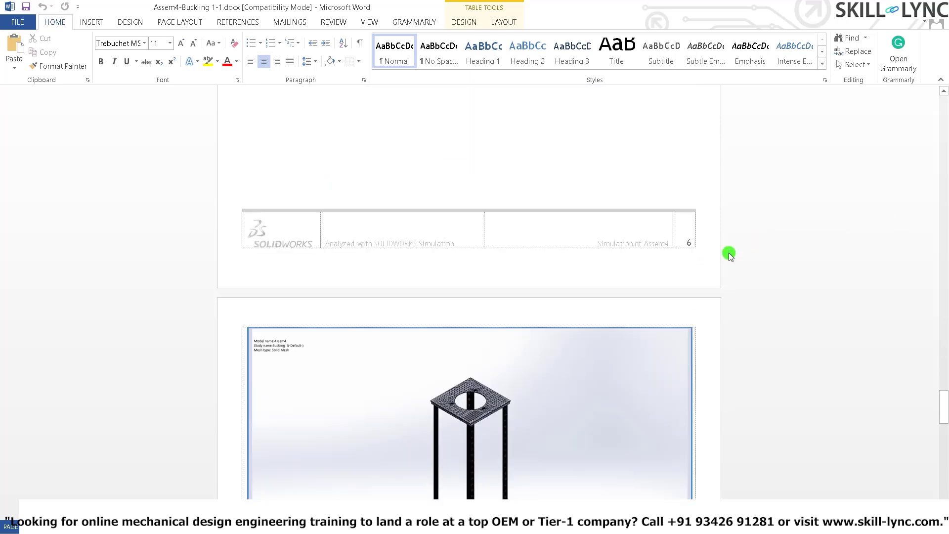
scroll(684, 254, down, 15)
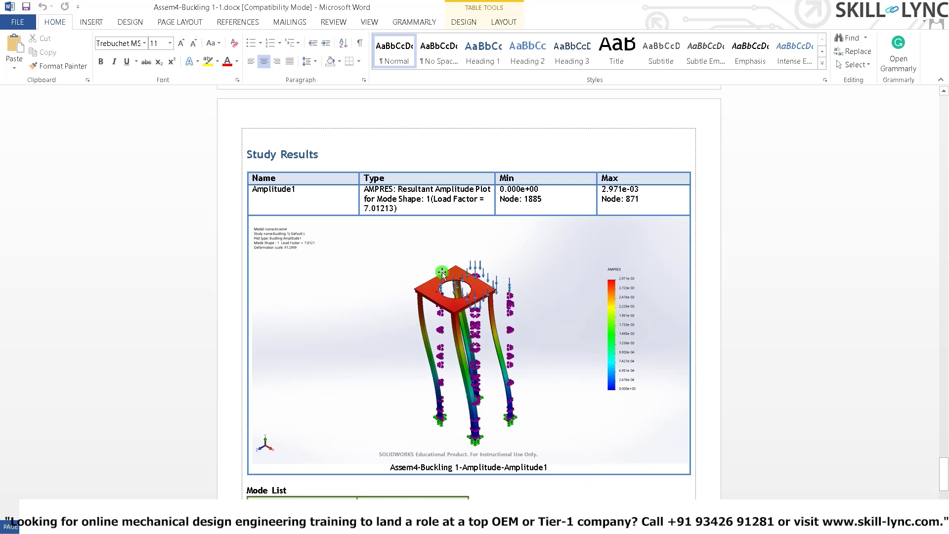
Inspect the Study Results amplitude image and the Mode List showing load factor 7.0121.
click(430, 339)
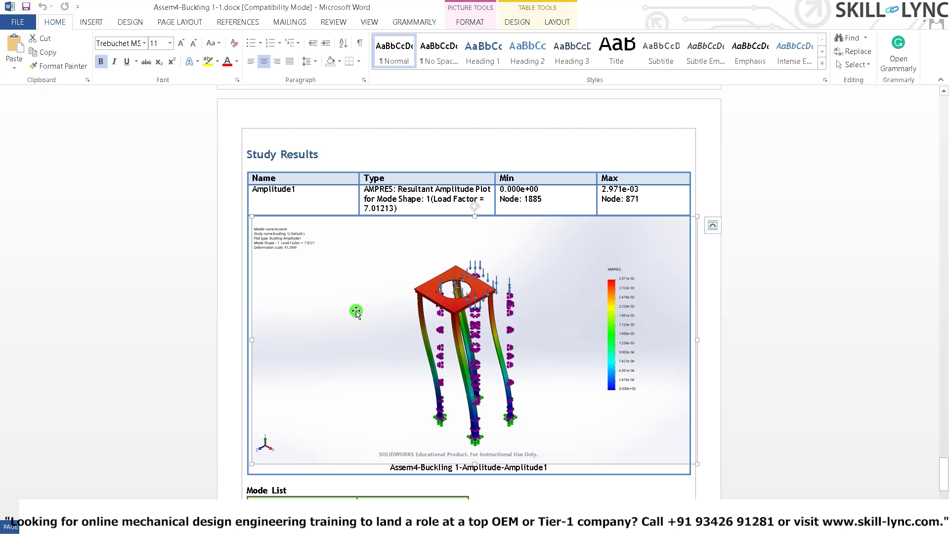
scroll(544, 359, down, 5)
scroll(543, 358, down, 3)
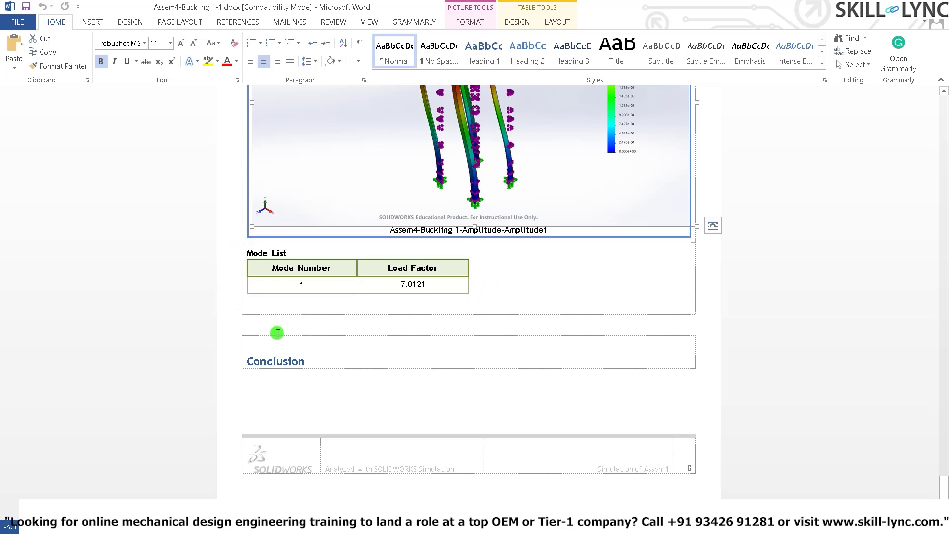
scroll(297, 341, up, 3)
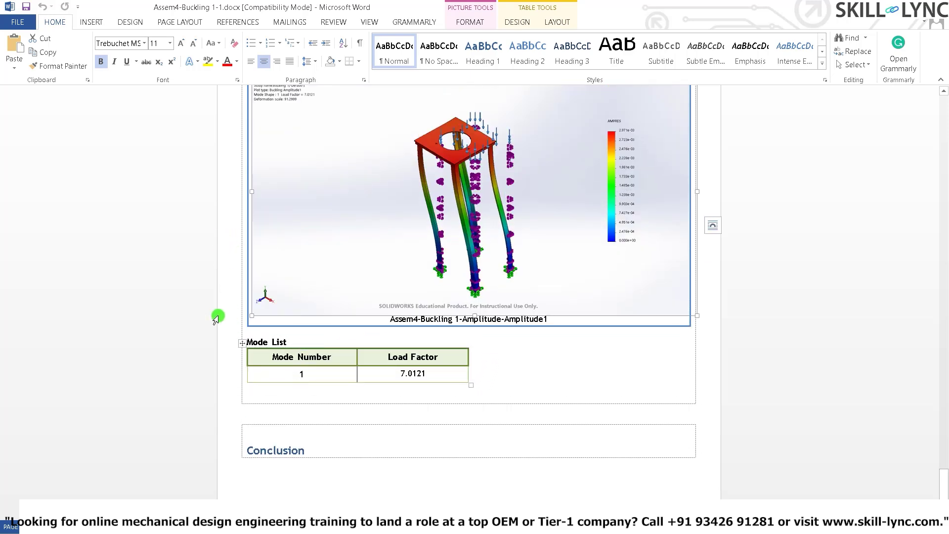
scroll(593, 334, down, 3)
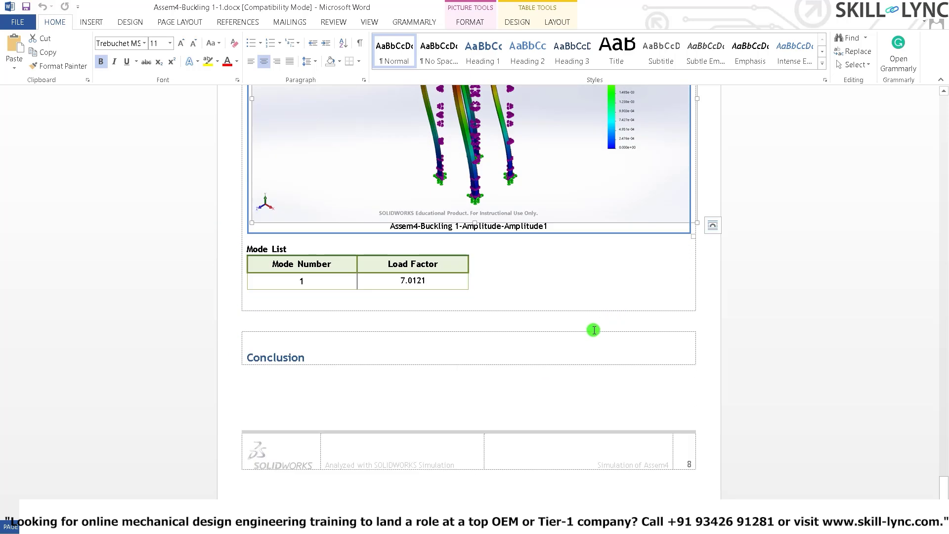
scroll(596, 335, up, 13)
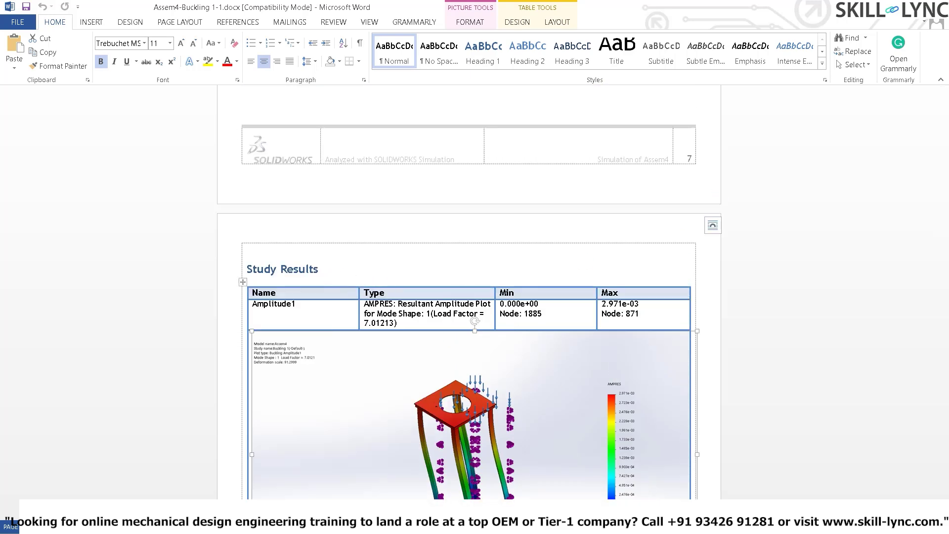
Back in SOLIDWORKS, fit the stand and list mode 1's buckling factor of safety, 7.0121.
key(alt+Tab)
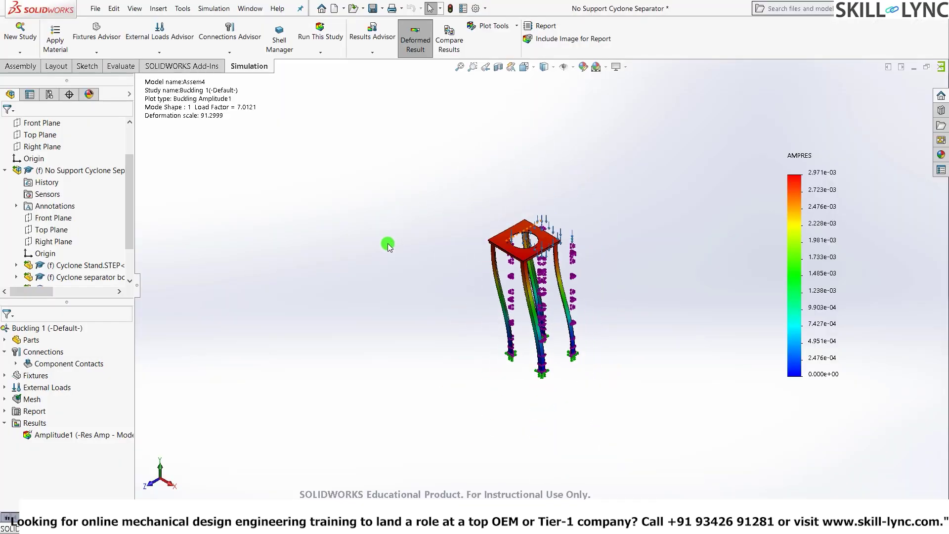
key(f)
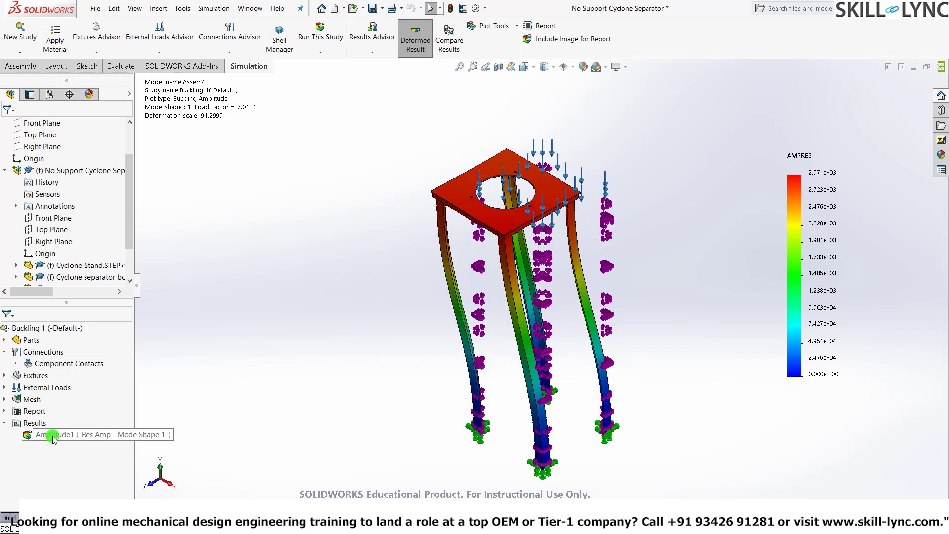
right_click(35, 426)
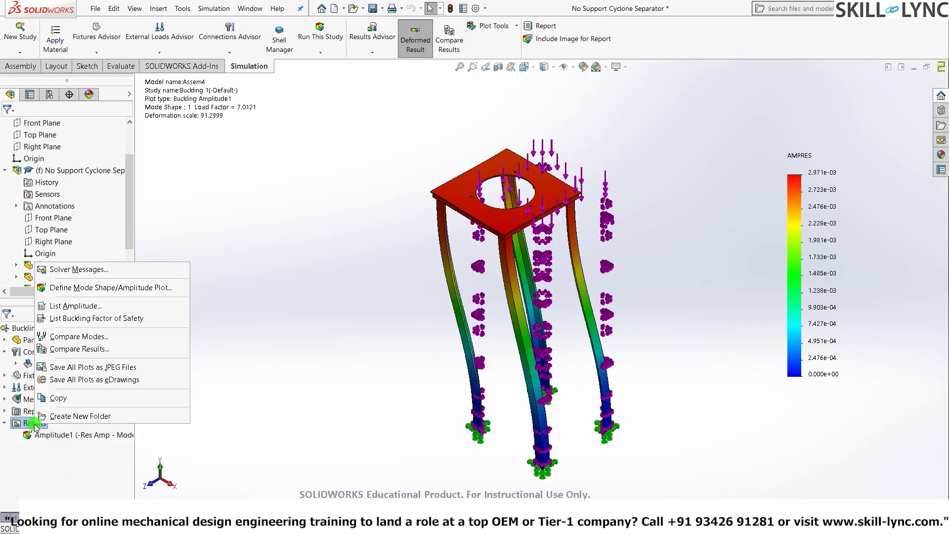
click(84, 319)
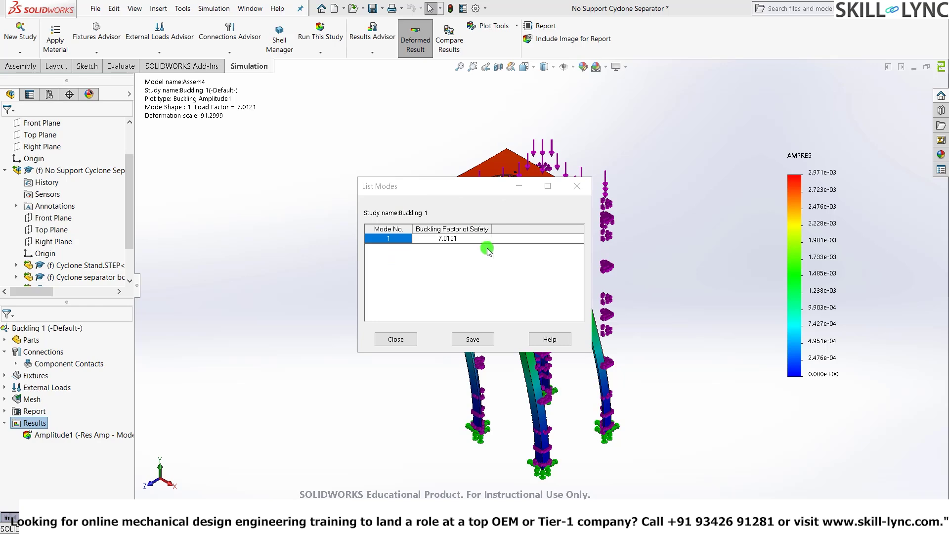
drag(477, 184, 291, 151)
Dismiss the List Modes window to show the Amplitude1 plot again.
click(314, 154)
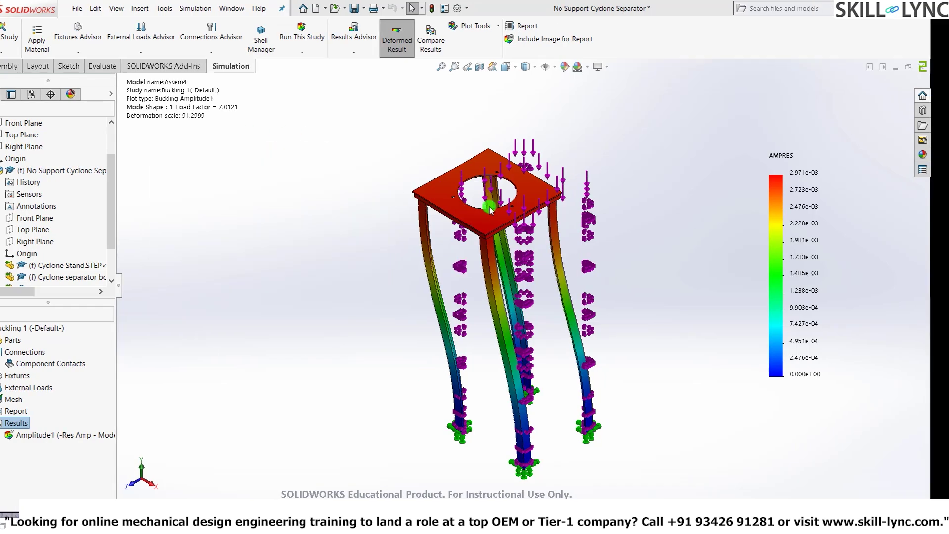